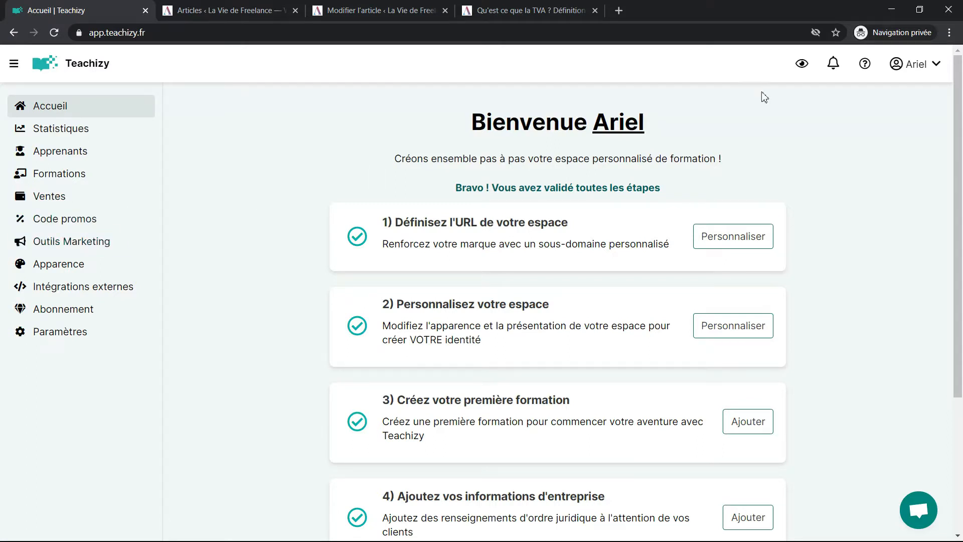
Step: Preview the public training space, open the Comment Devenir Freelance V1 ? course page and look at its free-access sign-up form
left_click(803, 65)
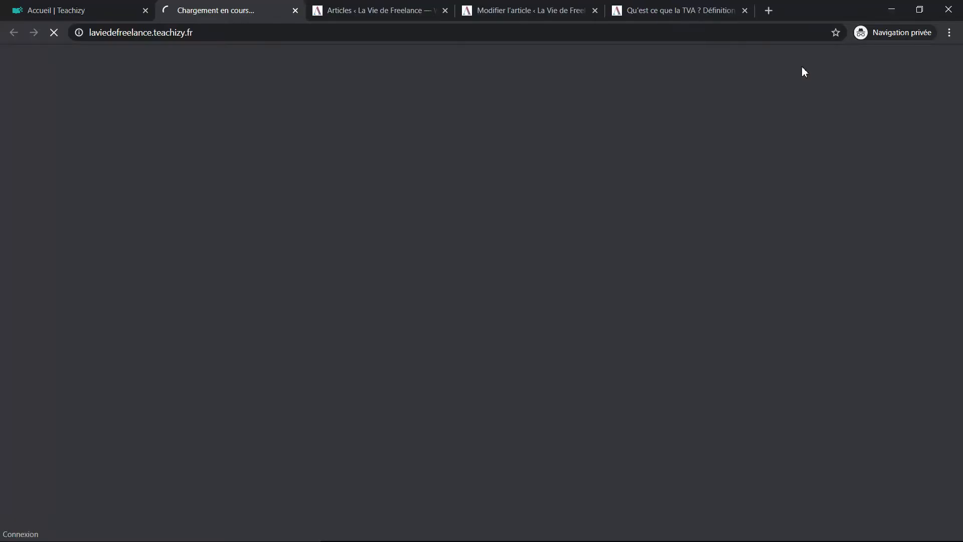
scroll(467, 296, "down", 2)
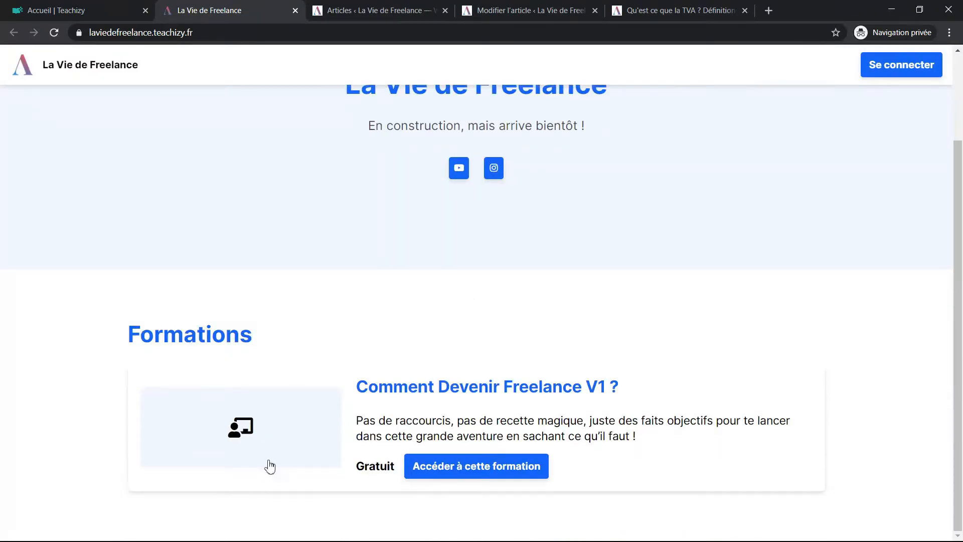
left_click(308, 430)
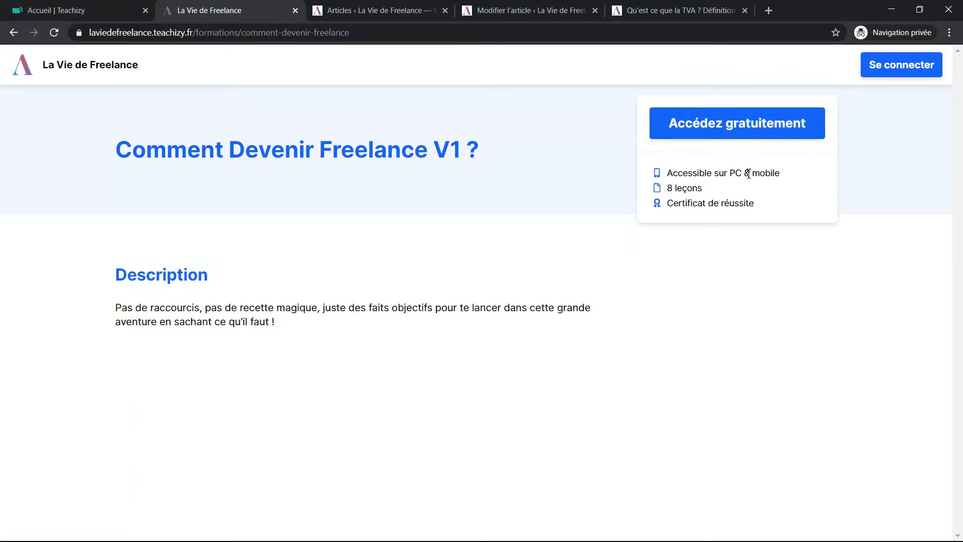
left_click(739, 130)
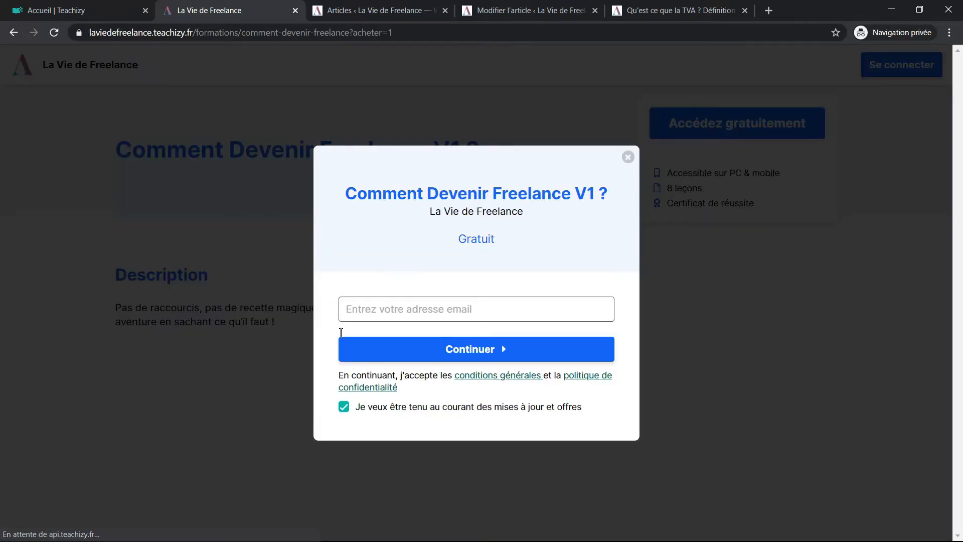
left_click(629, 158)
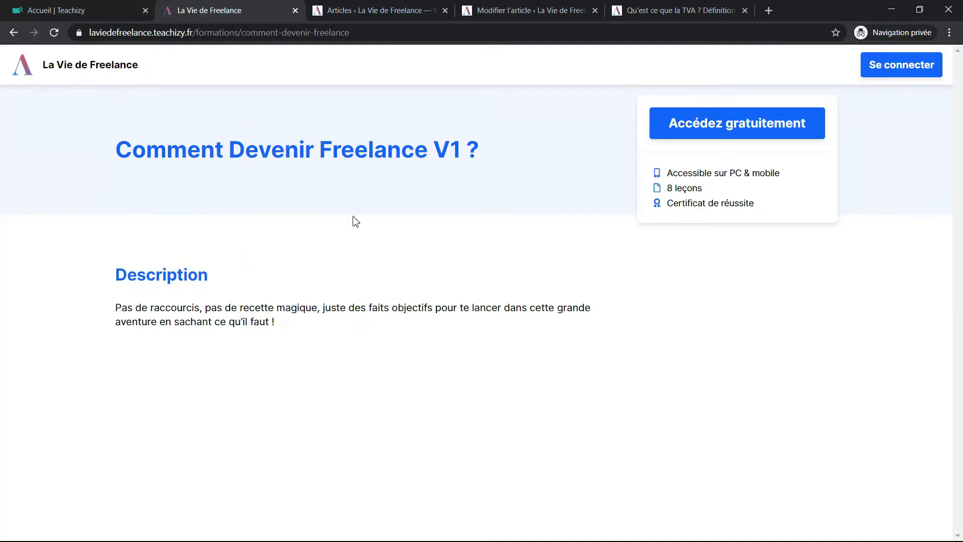
left_click_drag(114, 150, 417, 365)
left_click(418, 365)
Step: Bring the "Qu'est ce que la TVA ? Définition complète" article preview beside the training space page and review its sections
left_click_drag(698, 5, 396, 6)
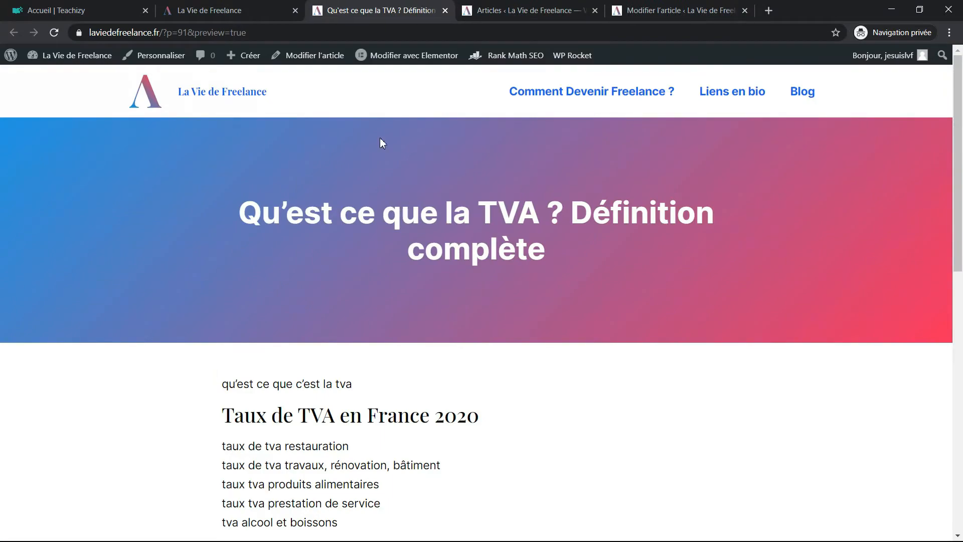
scroll(366, 159, "down", 12)
scroll(368, 158, "up", 10)
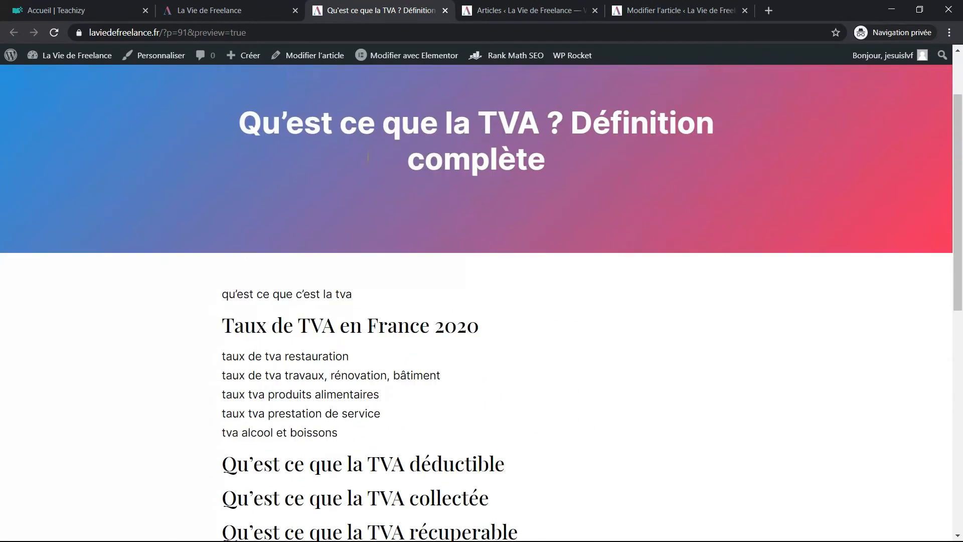
scroll(368, 158, "up", 2)
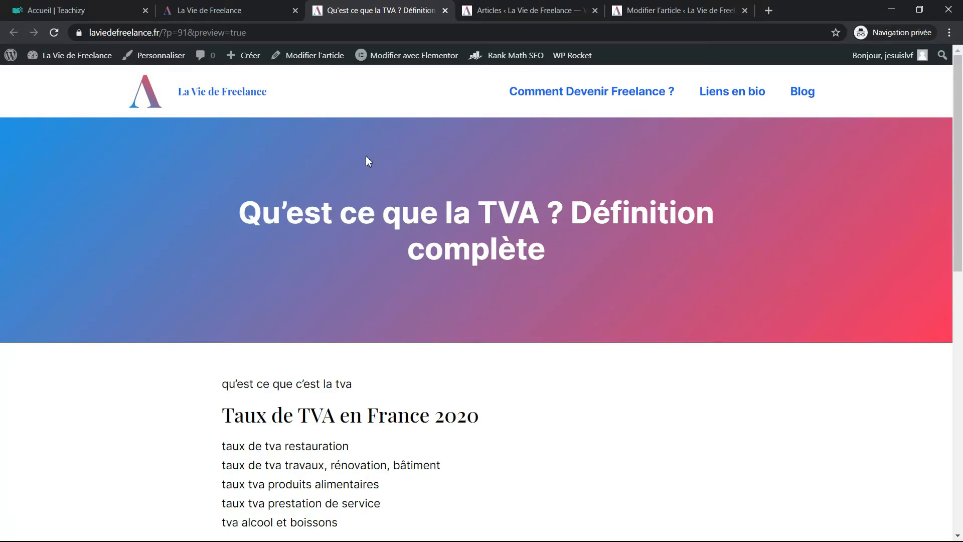
scroll(368, 160, "down", 10)
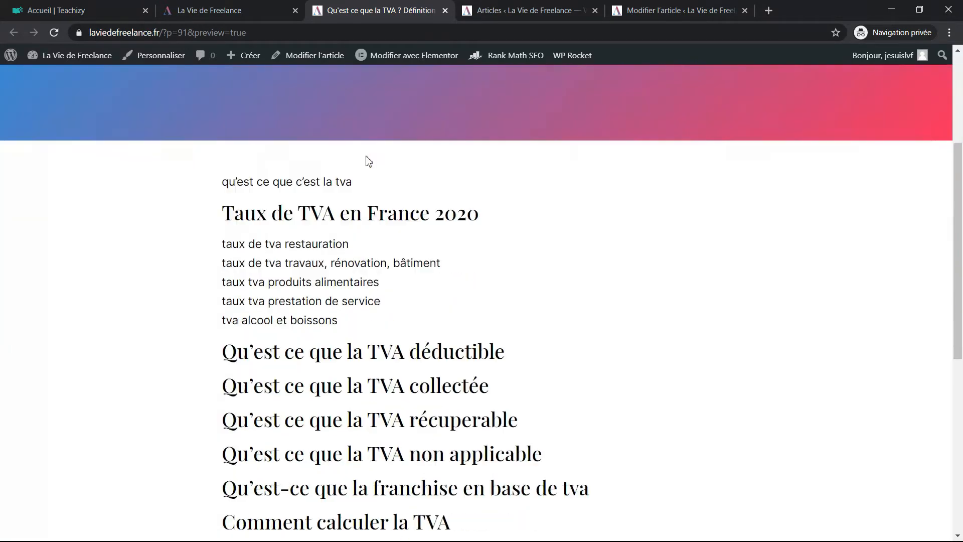
scroll(337, 299, "up", 2)
scroll(337, 300, "up", 7)
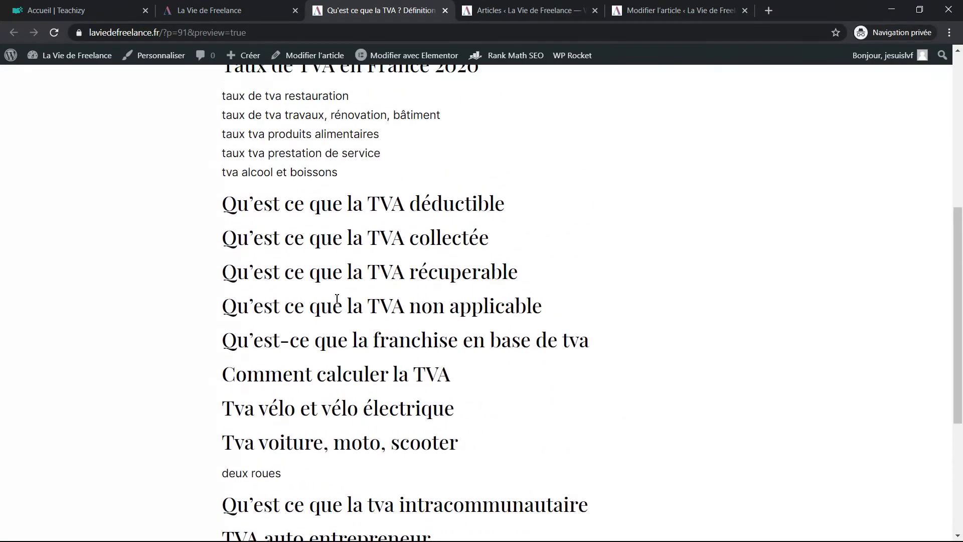
scroll(338, 303, "down", 3)
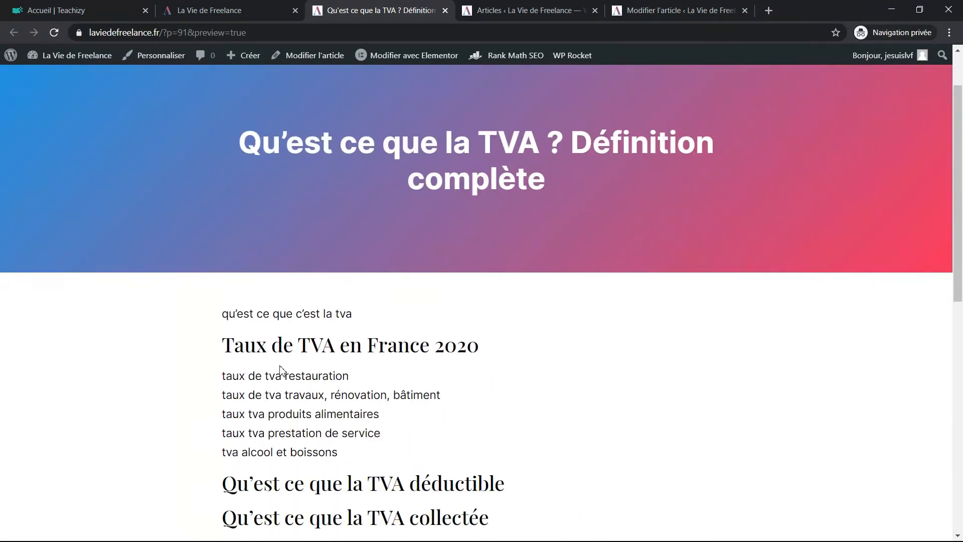
scroll(276, 355, "down", 8)
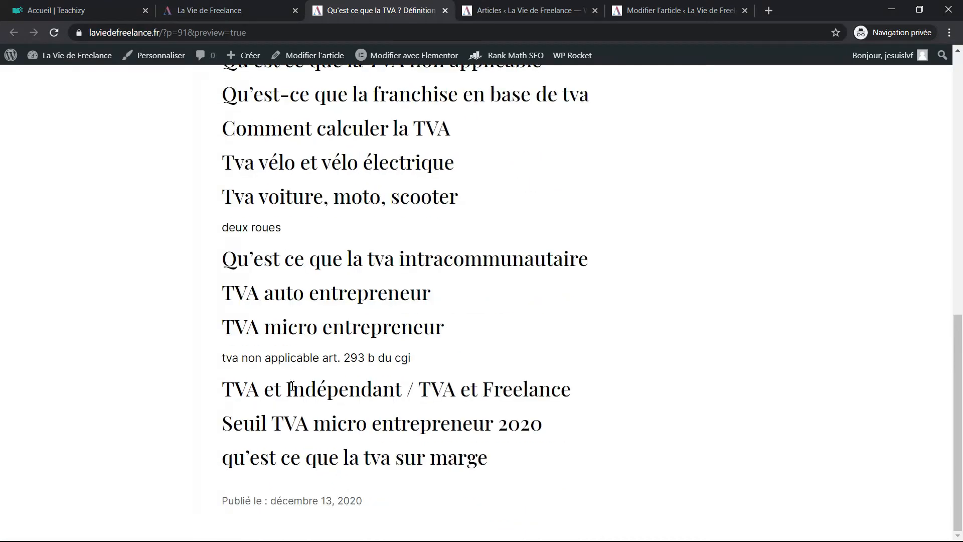
scroll(335, 427, "up", 11)
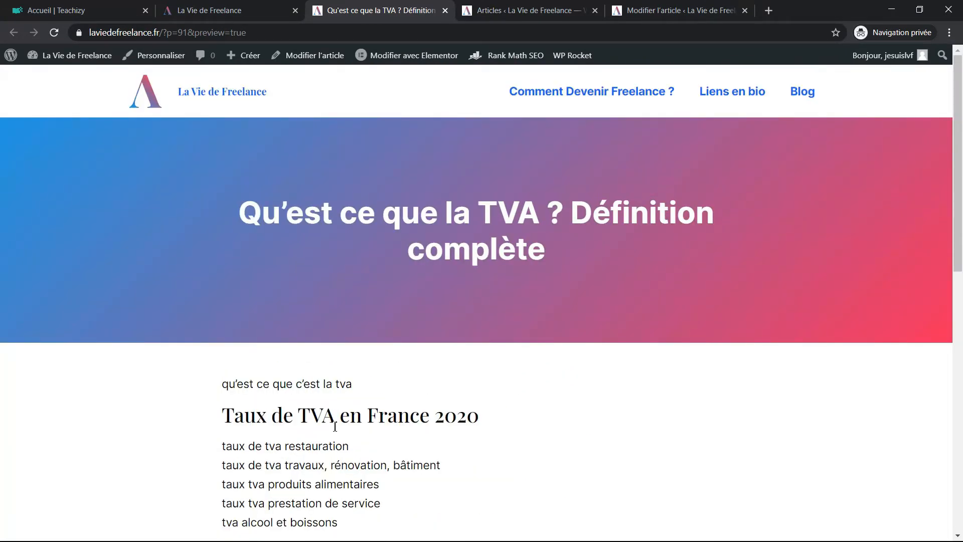
Step: Return to Teachizy and open the widget integration of the Comment Devenir Freelance V1 ? course from the list of trainings
left_click(113, 7)
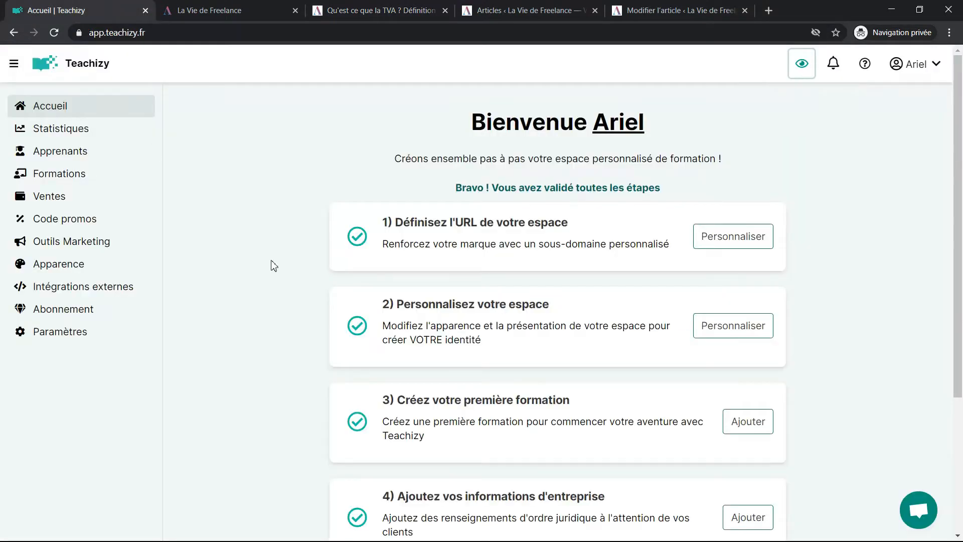
left_click(86, 181)
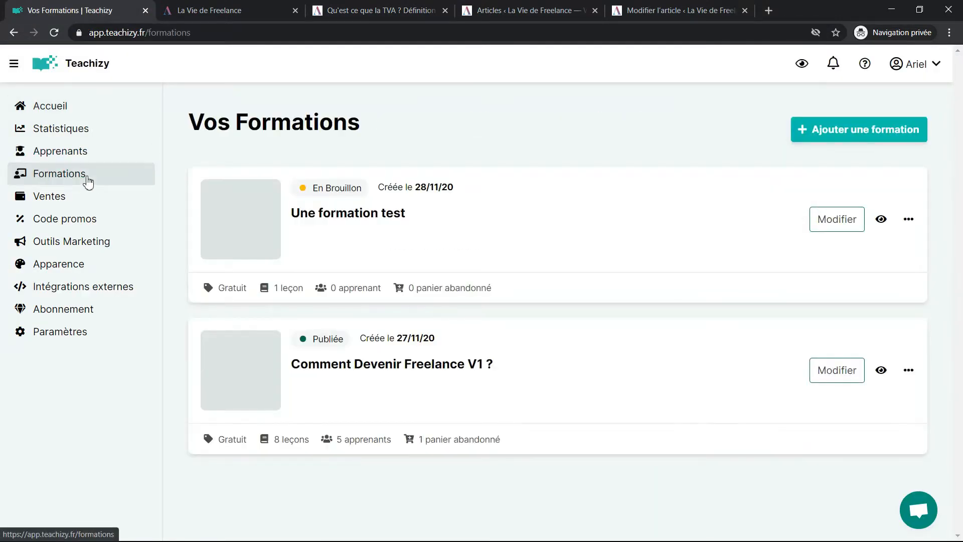
left_click(910, 374)
scroll(882, 402, "down", 2)
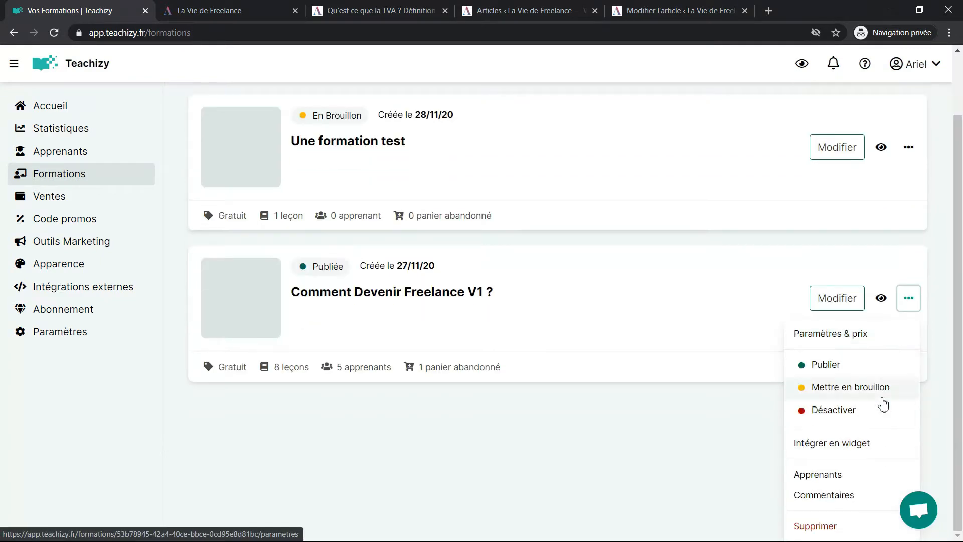
left_click(848, 452)
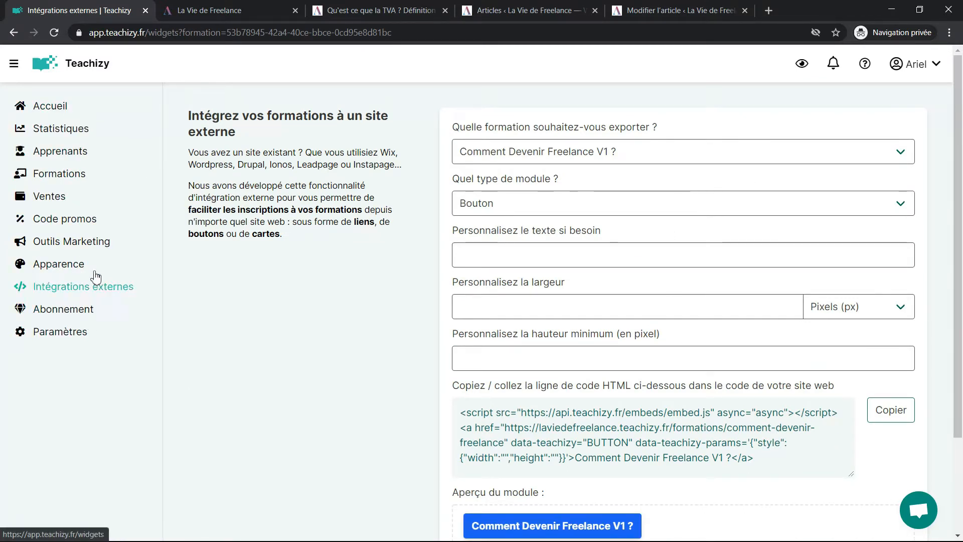
Step: Open the external integrations page directly and choose Comment Devenir Freelance V1 ? as the training to export
left_click(72, 178)
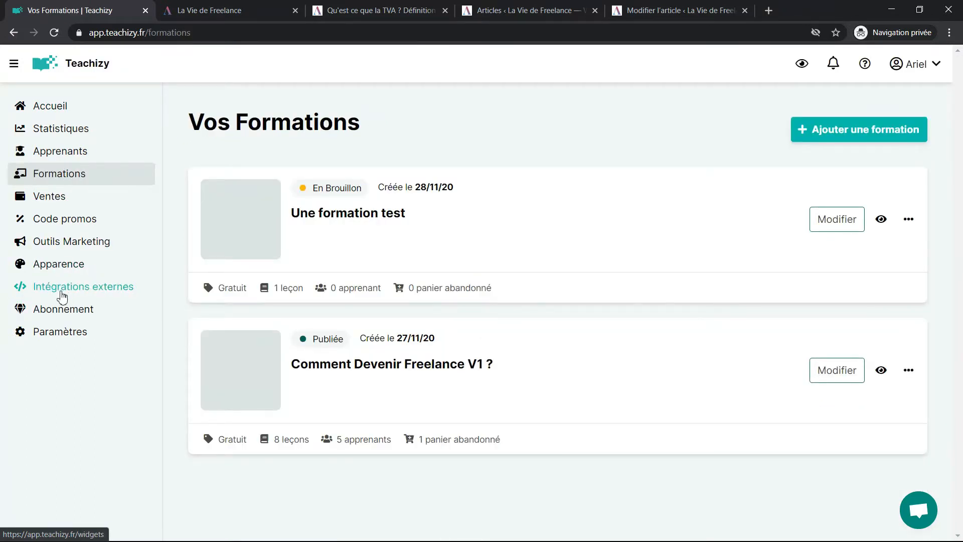
left_click(104, 293)
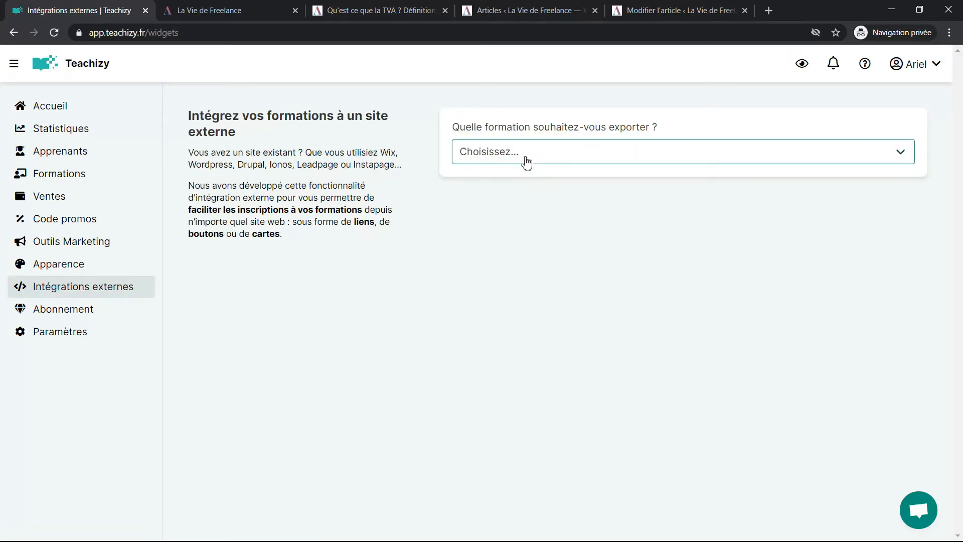
left_click(547, 163)
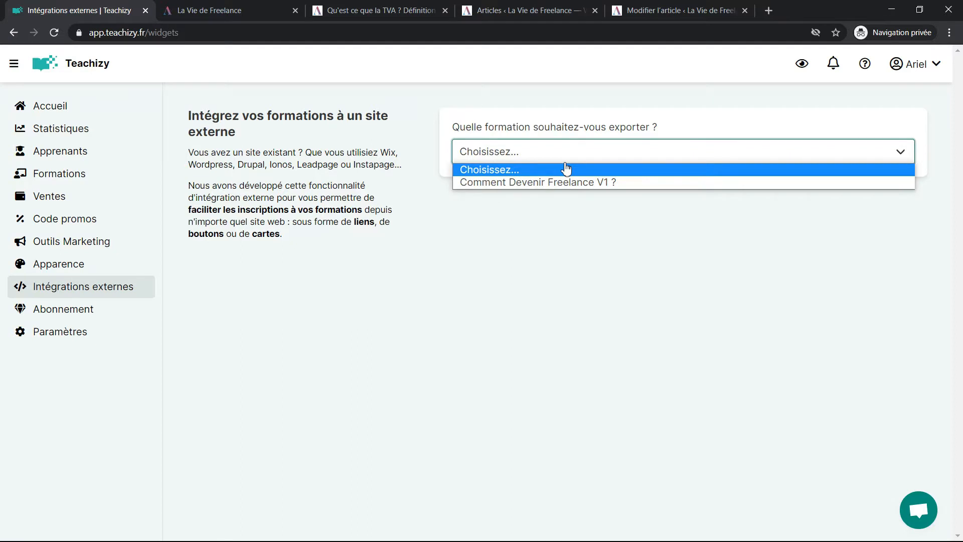
left_click(541, 183)
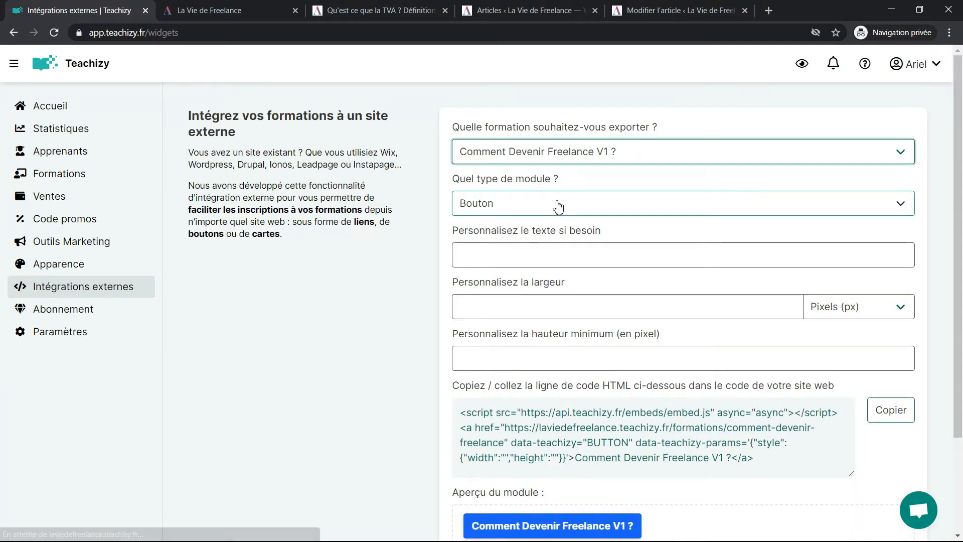
Step: Examine the available module types and the preview of the Bouton module
scroll(507, 211, "down", 1)
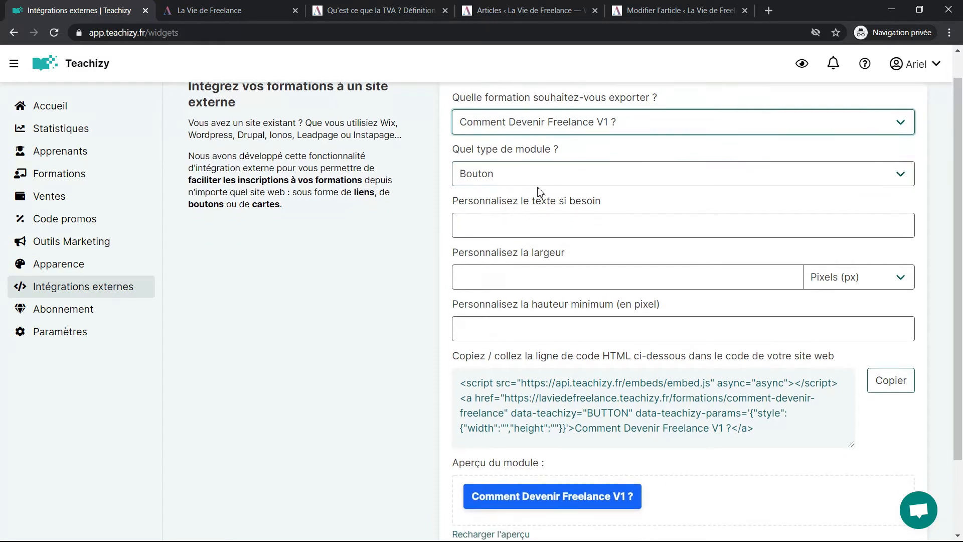
left_click(556, 181)
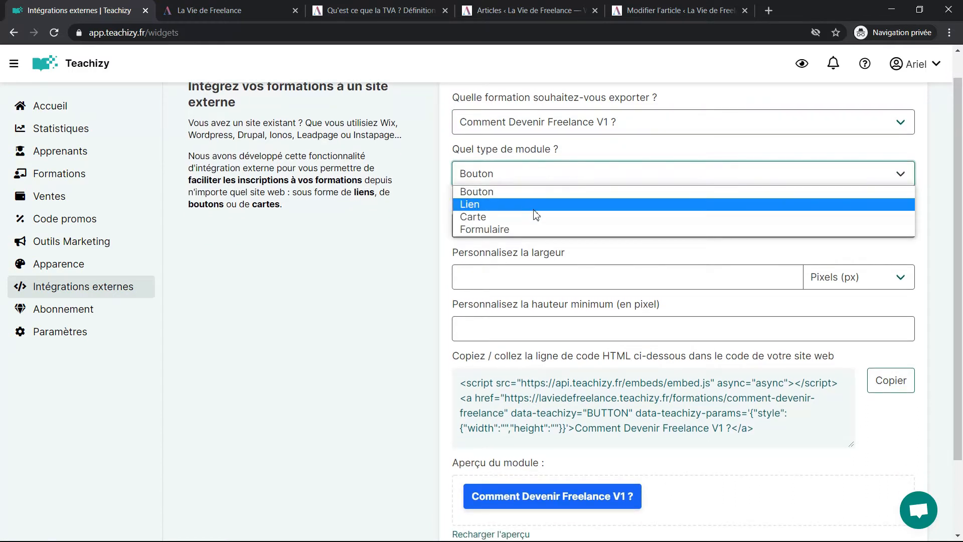
left_click(423, 267)
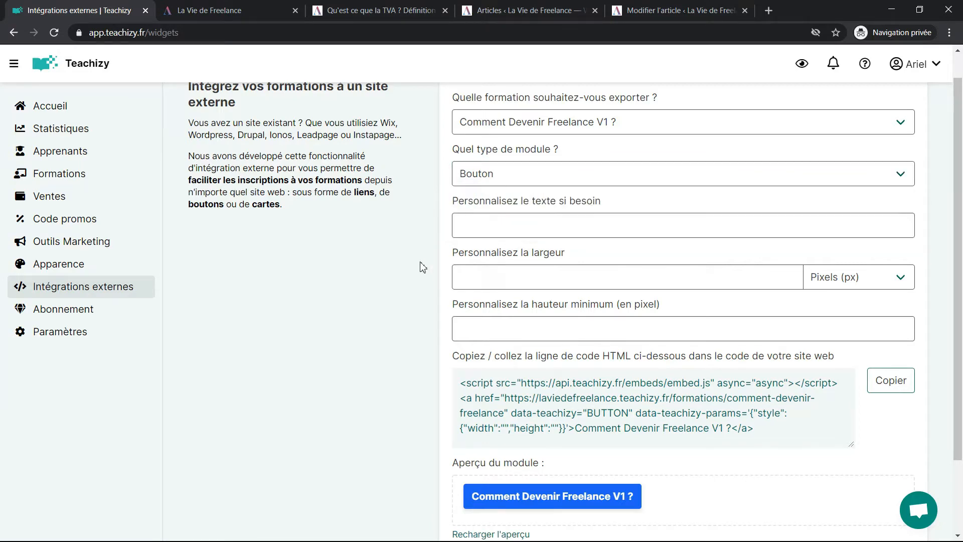
scroll(423, 267, "down", 2)
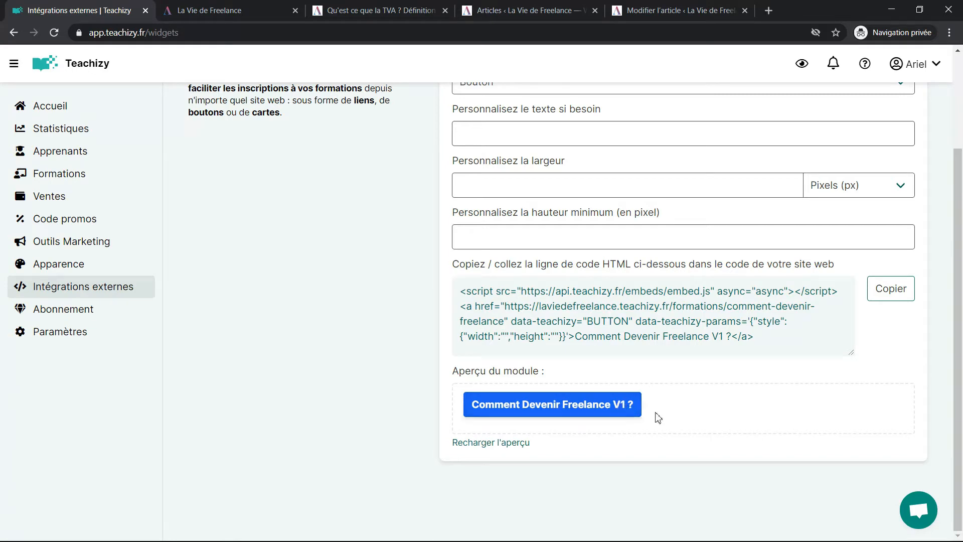
scroll(659, 418, "up", 3)
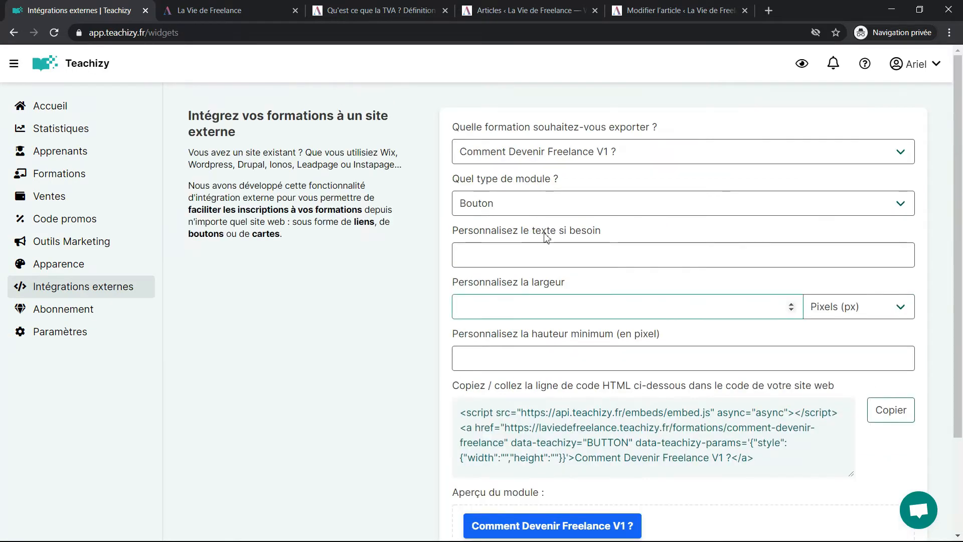
Step: Set the module type to Lien and inspect the link in the module preview
left_click(532, 203)
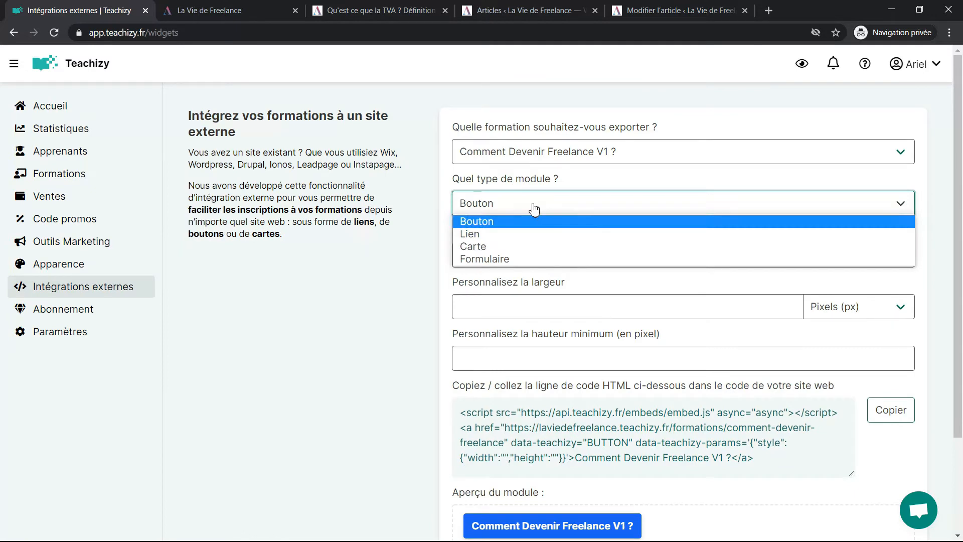
left_click(508, 234)
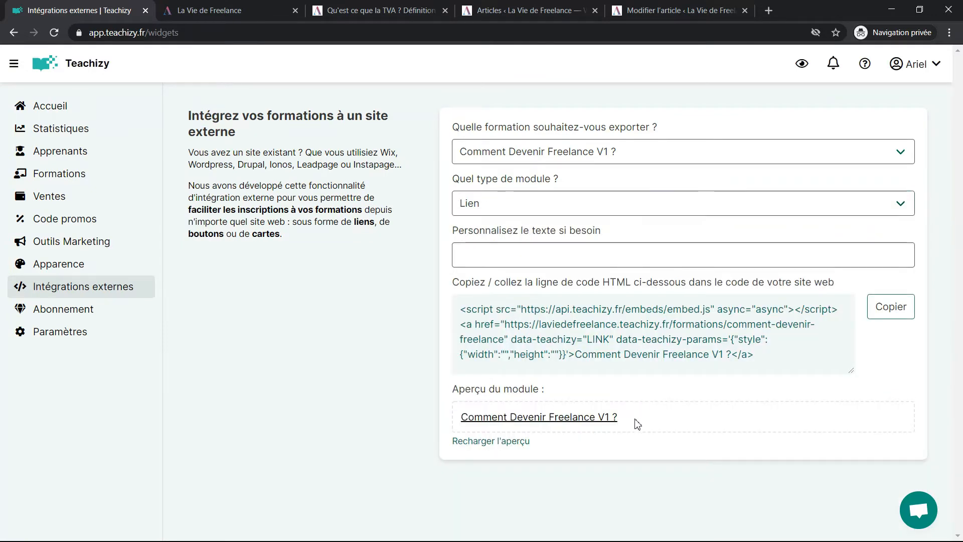
left_click_drag(636, 423, 456, 432)
left_click(456, 429)
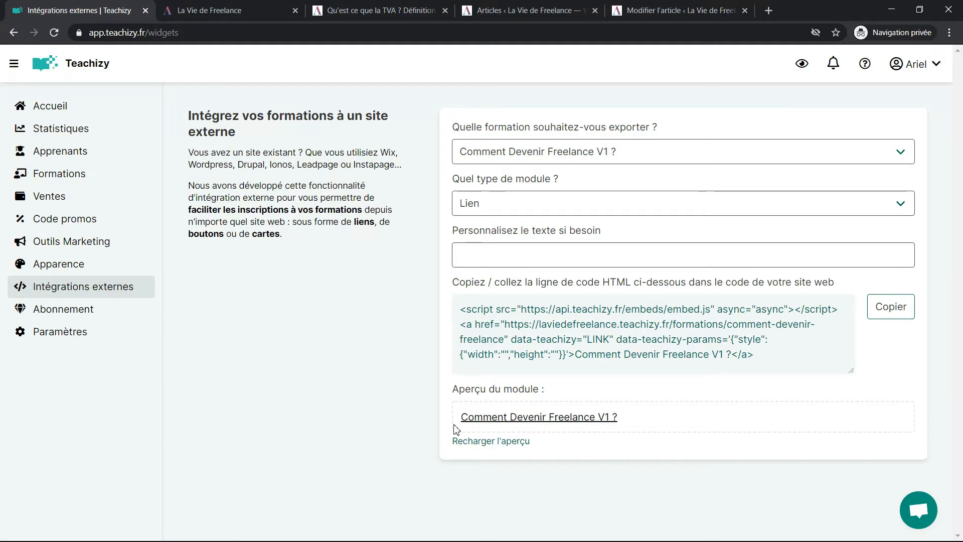
Step: Change the module type to Carte and inspect the course card in the module preview
left_click(514, 203)
left_click(502, 246)
scroll(504, 258, "down", 3)
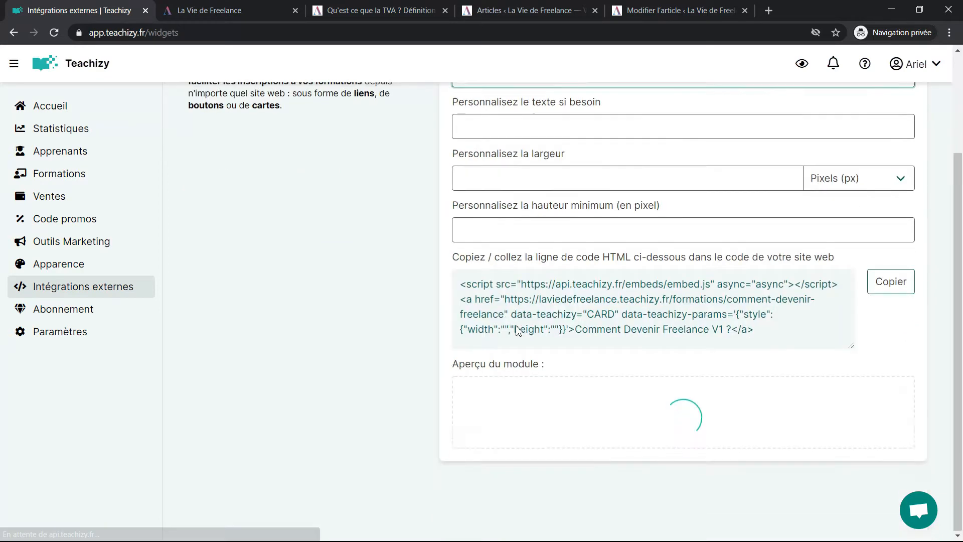
scroll(624, 402, "down", 4)
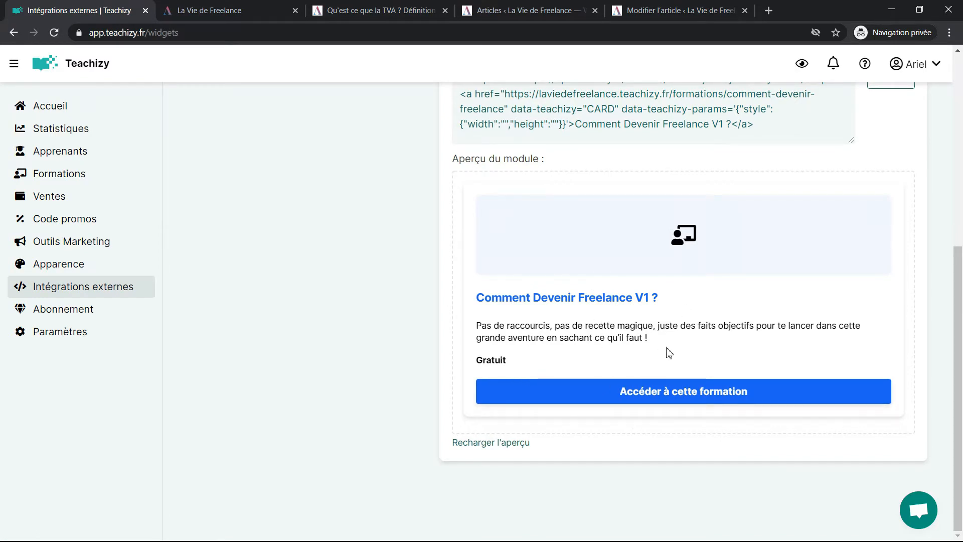
scroll(670, 353, "up", 7)
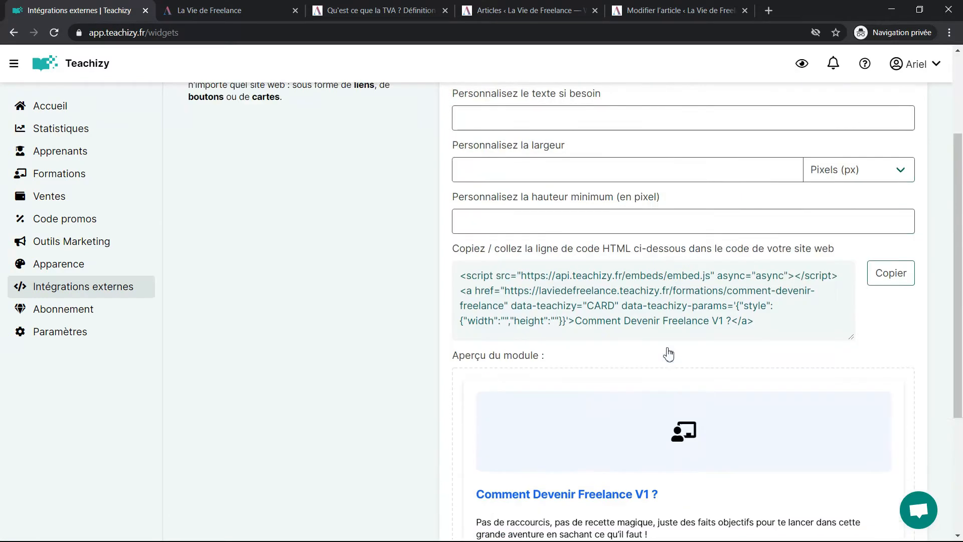
Step: Switch the module type to Formulaire and inspect the sign-up form in the module preview
left_click(580, 206)
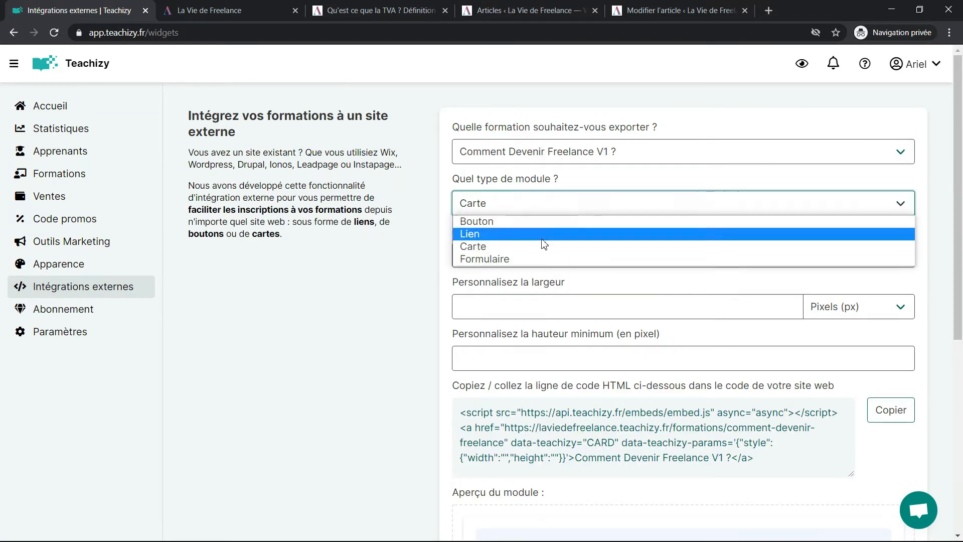
left_click(523, 259)
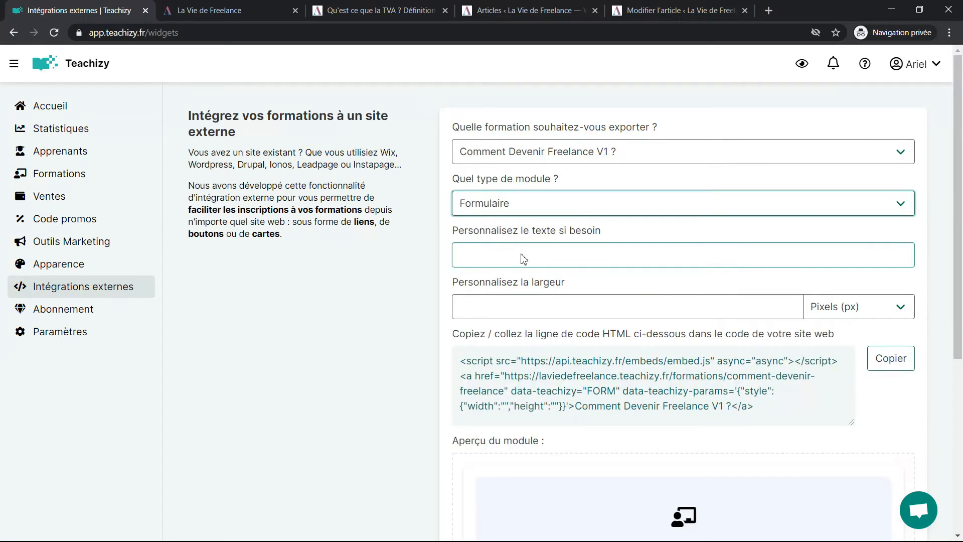
scroll(523, 259, "down", 2)
scroll(508, 303, "down", 4)
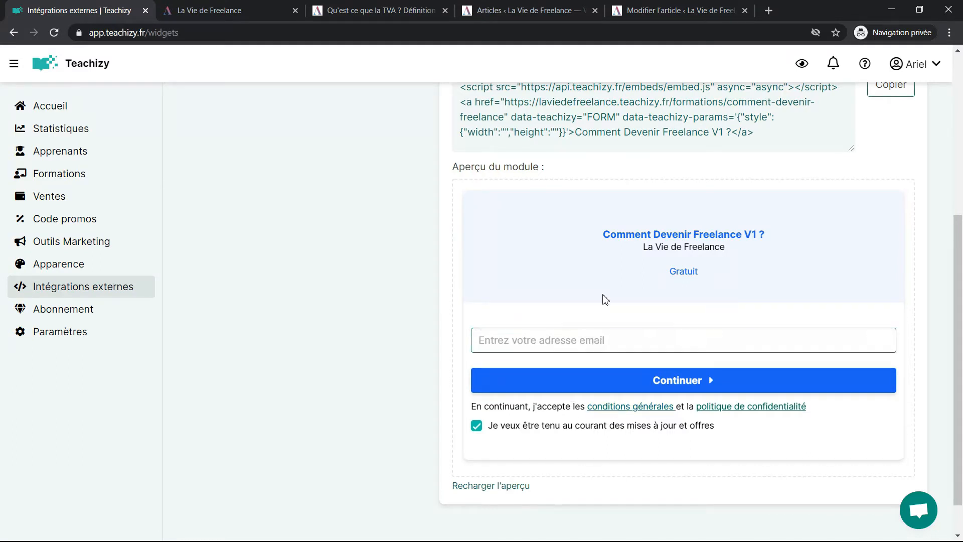
Step: Set the module type to Bouton with the custom text "je veux savoir !" and copy its embed code
scroll(595, 273, "up", 5)
left_click(549, 210)
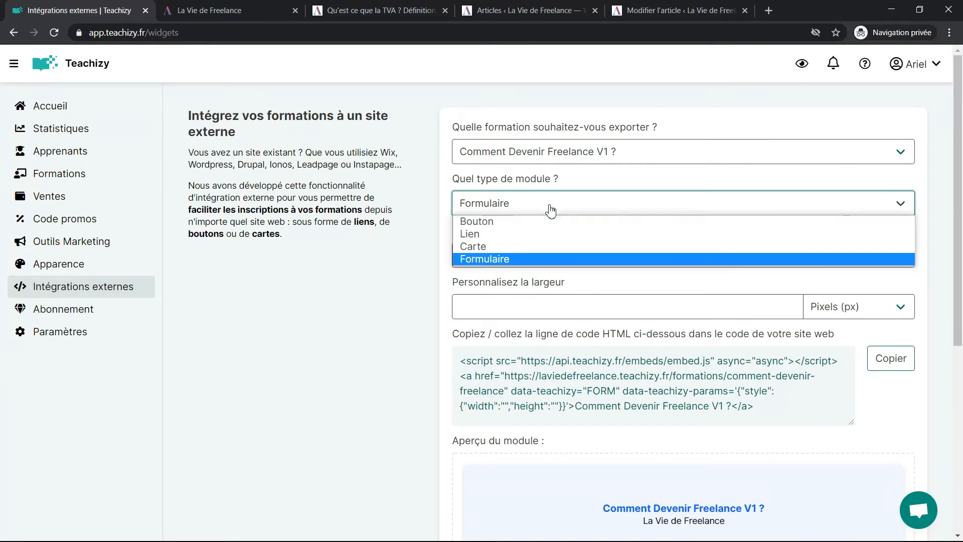
left_click(499, 221)
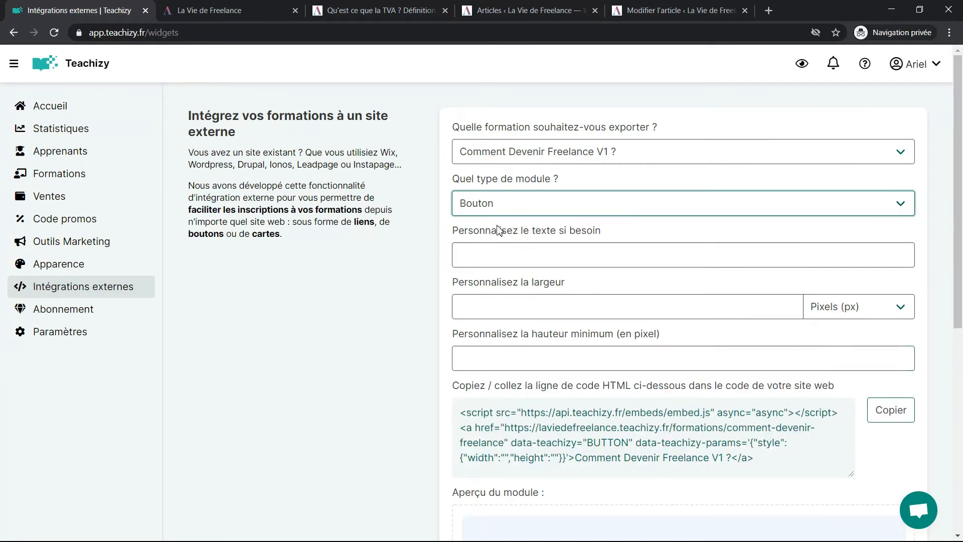
left_click(512, 255)
scroll(513, 255, "down", 2)
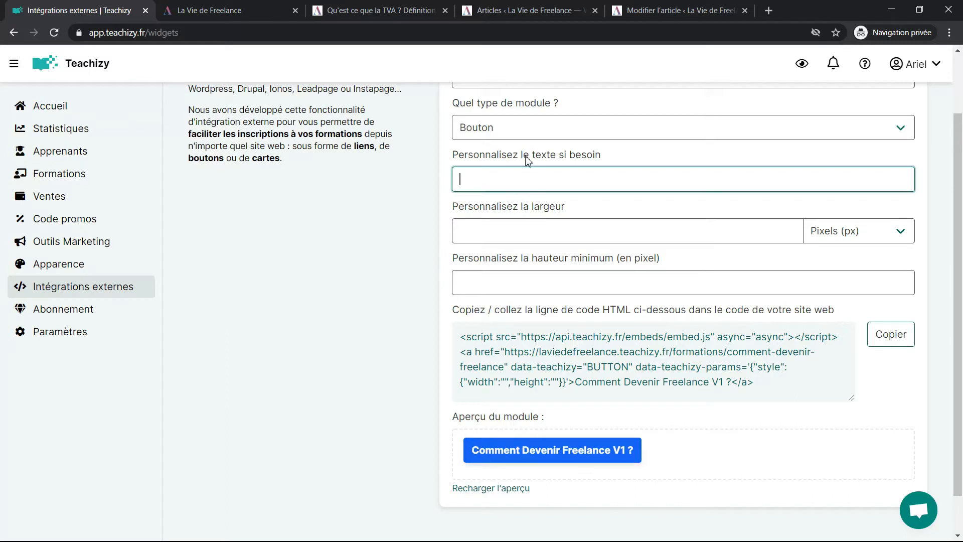
type("je veux")
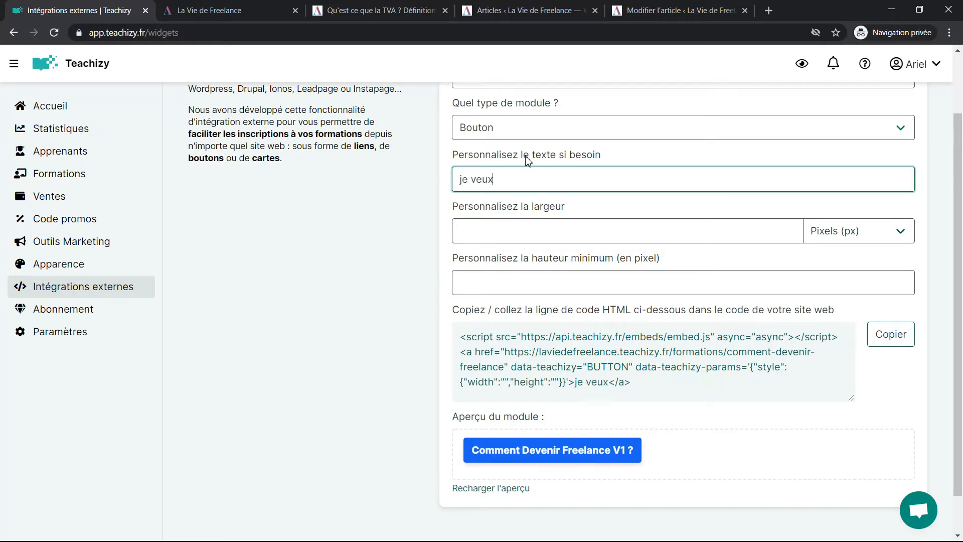
type(" savoir !")
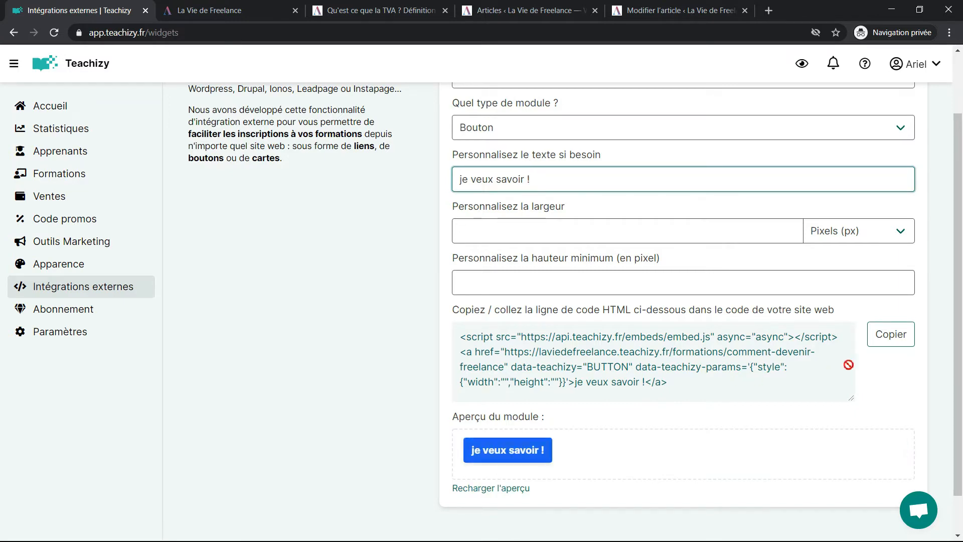
left_click(891, 346)
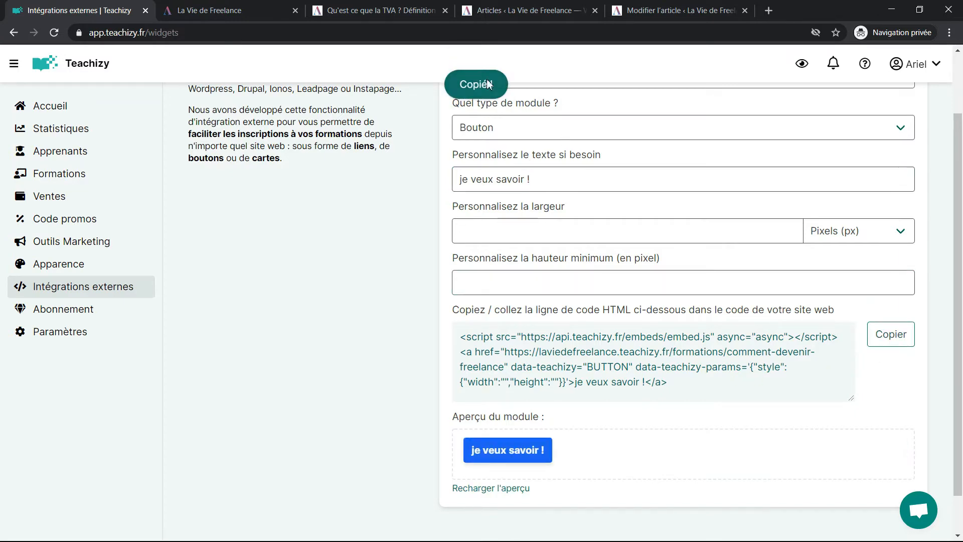
Step: In the WordPress article editor, insert an HTML personnalisé block directly below the heading "Taux de TVA en France 2020"
left_click(647, 5)
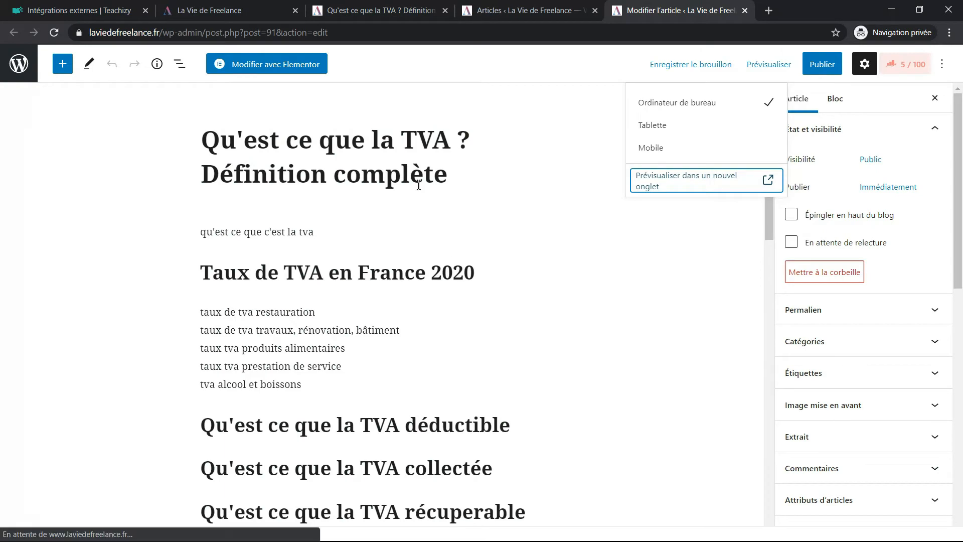
left_click(376, 222)
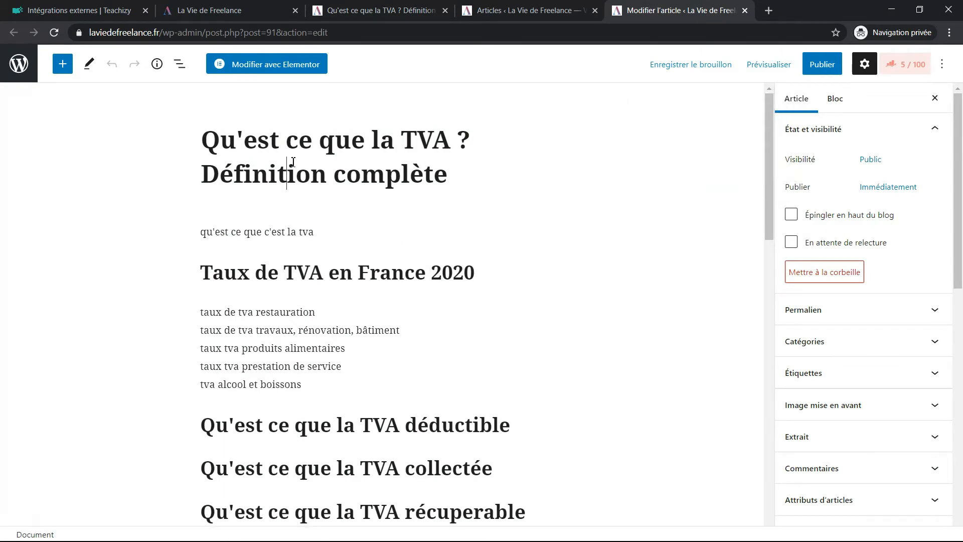
scroll(293, 162, "down", 2)
scroll(303, 168, "up", 1)
left_click(325, 176)
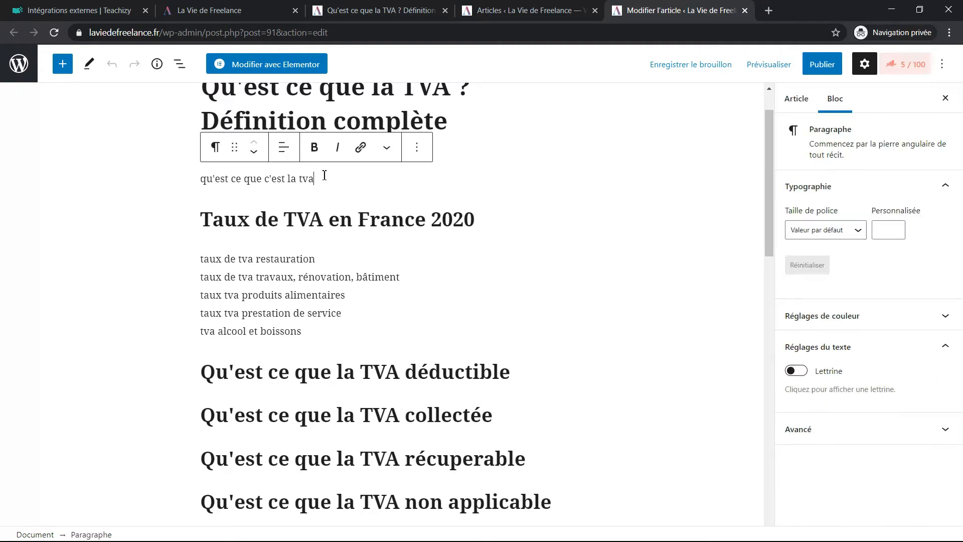
left_click(477, 229)
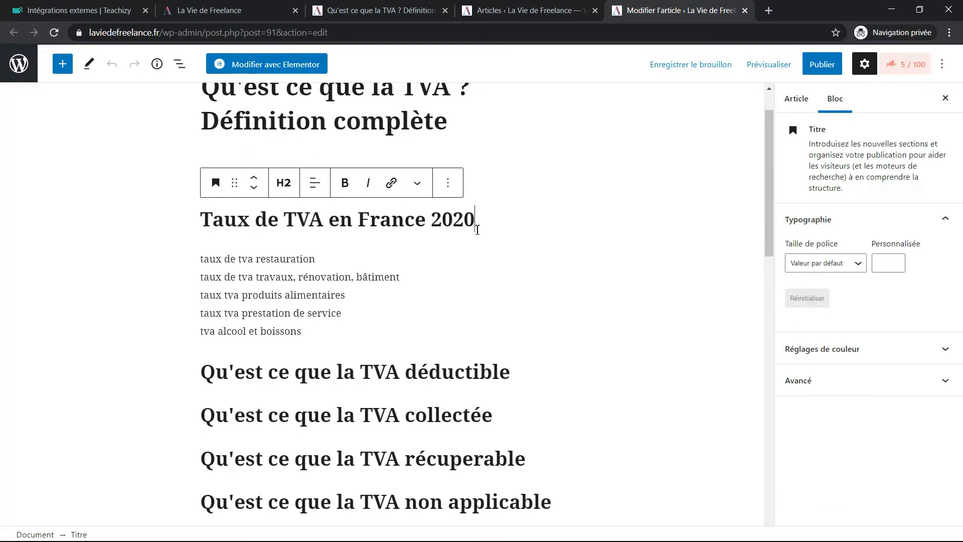
key("Return")
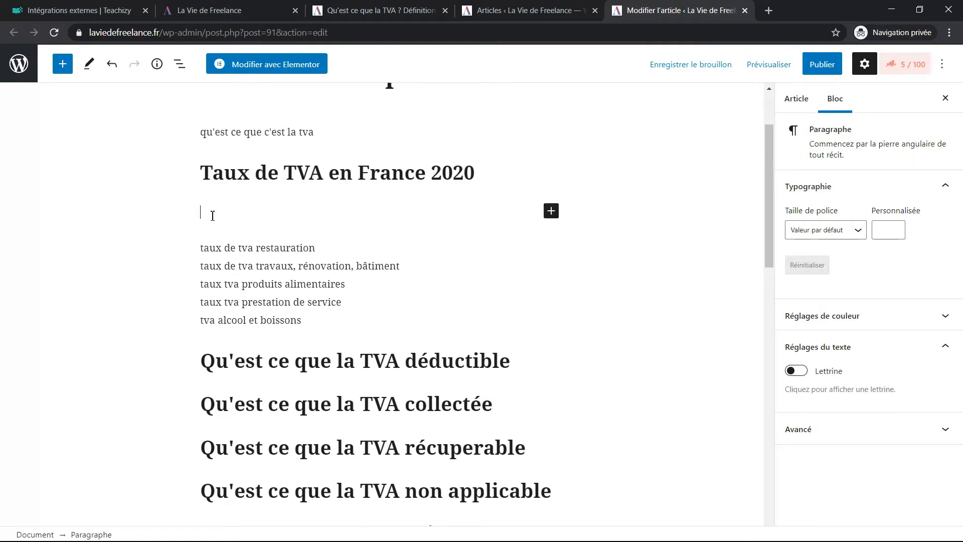
left_click(553, 213)
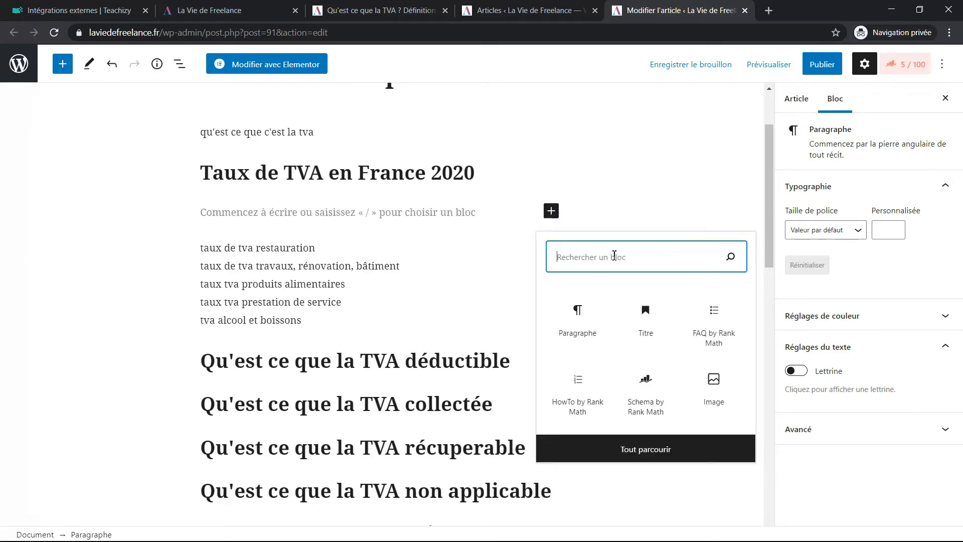
type("html")
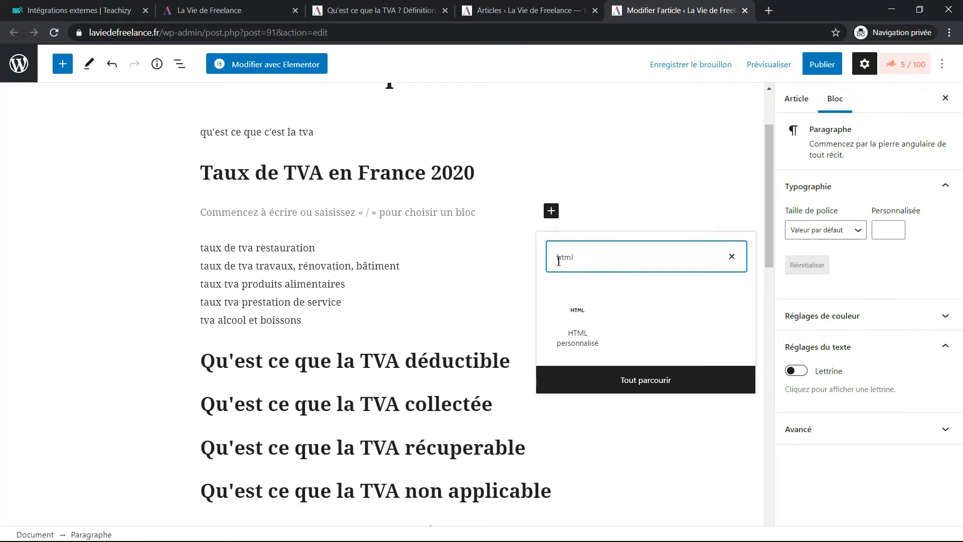
left_click(588, 337)
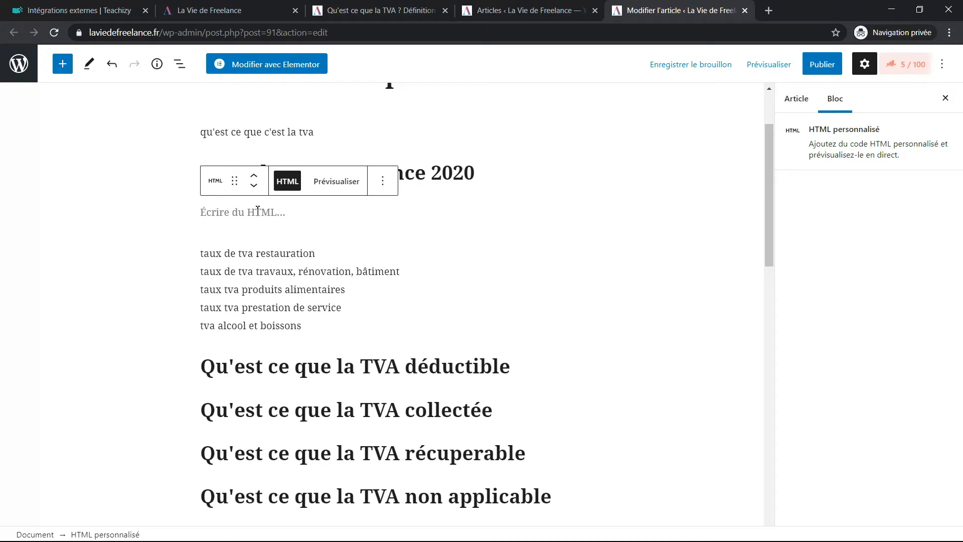
Step: Copy the button's embed code from Teachizy again, paste it into the article's custom HTML block and preview the block
left_click(120, 6)
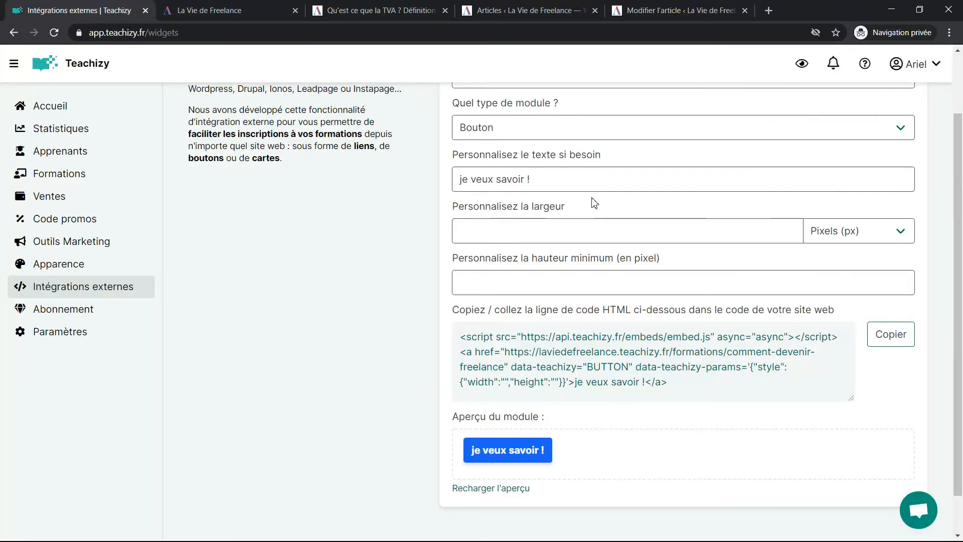
left_click(886, 334)
left_click(267, 6)
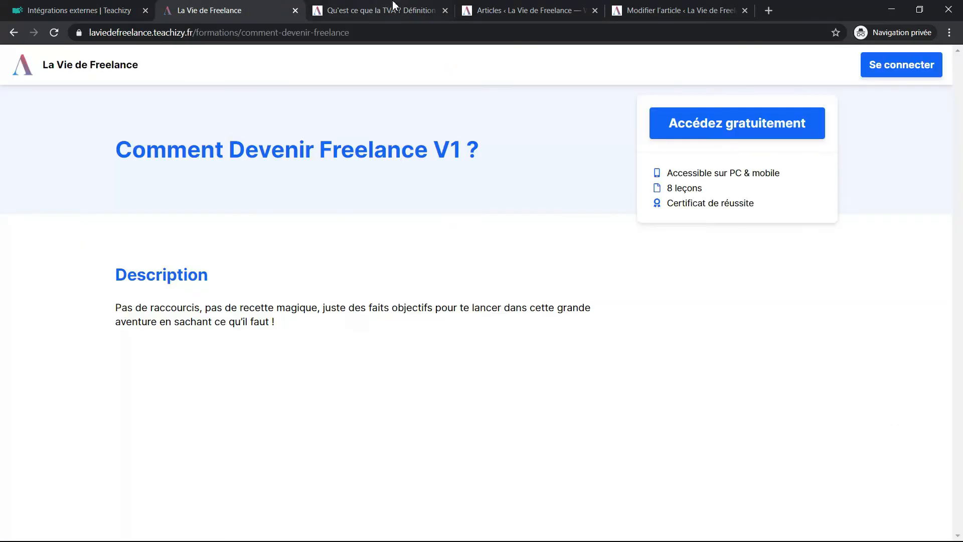
left_click(394, 6)
left_click(512, 6)
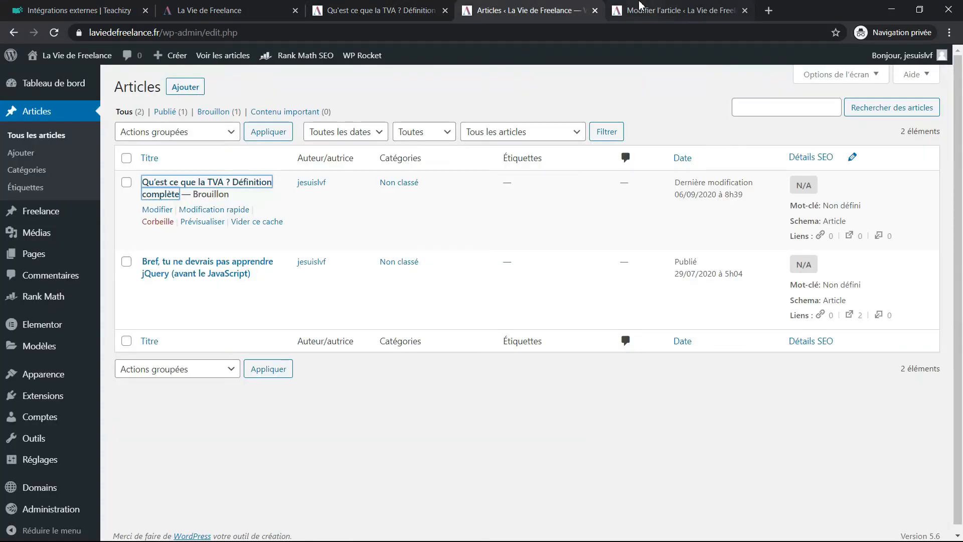
left_click(672, 9)
type("<script src=\"https://api.teachizy.fr/embeds/embed.js\" async=\"async\"></script><a href=\"https://laviedefreelance.teachizy.fr/formations/comment-devenir-freelance\" data-teachizy=\"BUTTON\" data-teachizy-params='{\"style\":{\"width\":\"\",\"height\":\"\"}}'>je veux savoir !</a>")
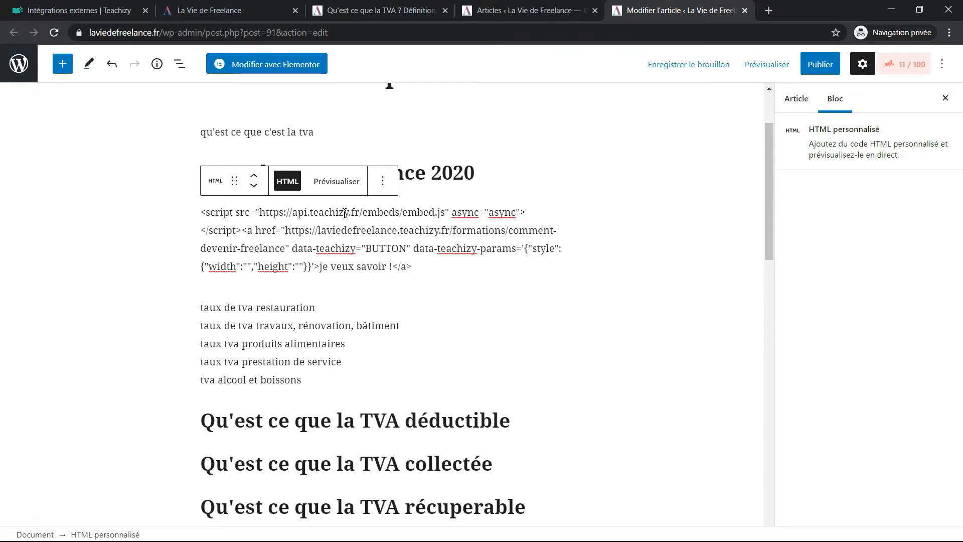
left_click(336, 181)
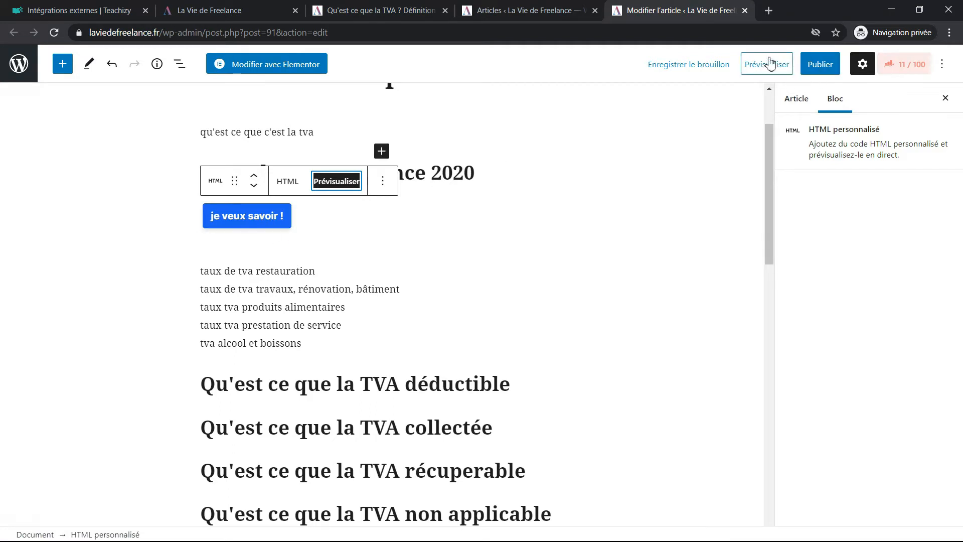
Step: Save the article draft and reload its preview page on the site
left_click(722, 64)
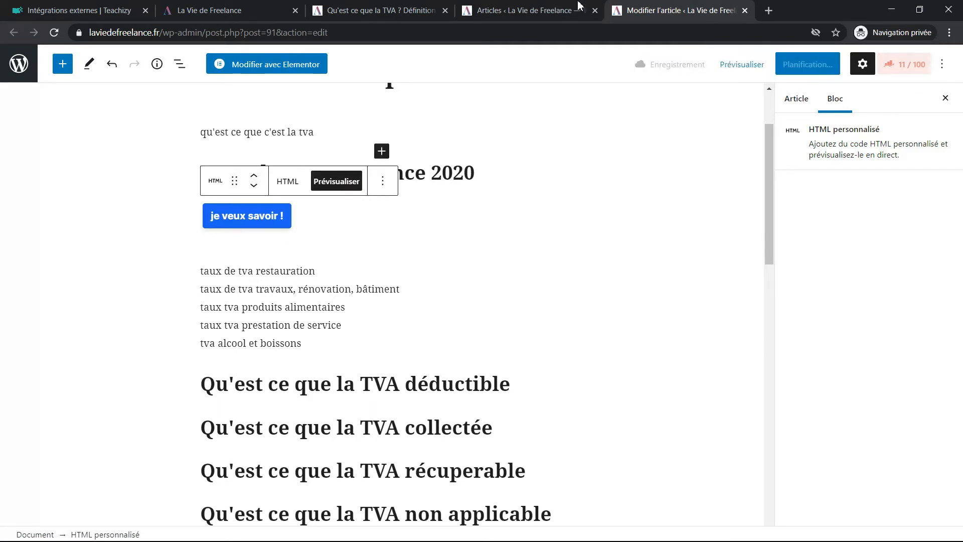
left_click(580, 5)
left_click_drag(397, 10, 531, 10)
key("F5")
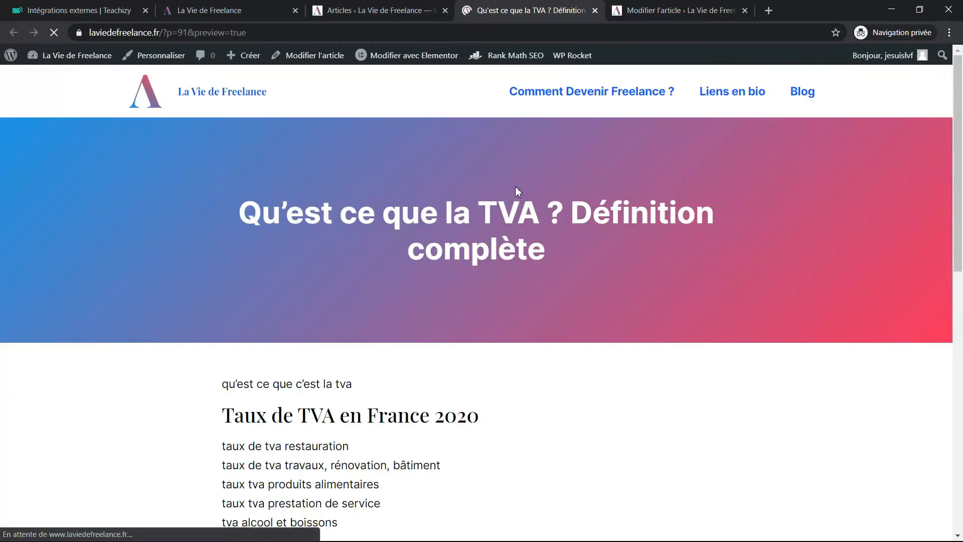
Step: Open the sign-up form from the "je veux savoir !" button in the article preview and check the page's domain
scroll(516, 191, "down", 1)
scroll(516, 185, "down", 1)
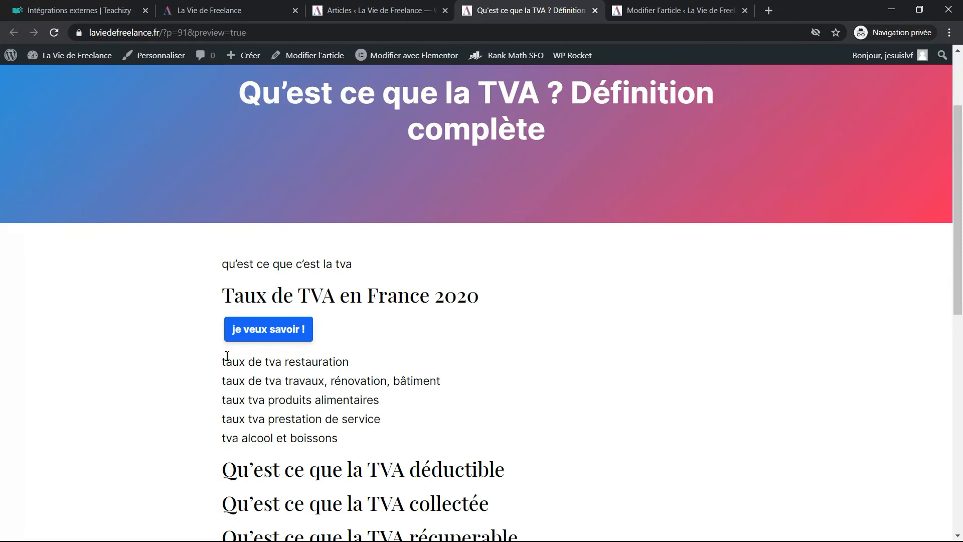
left_click(275, 328)
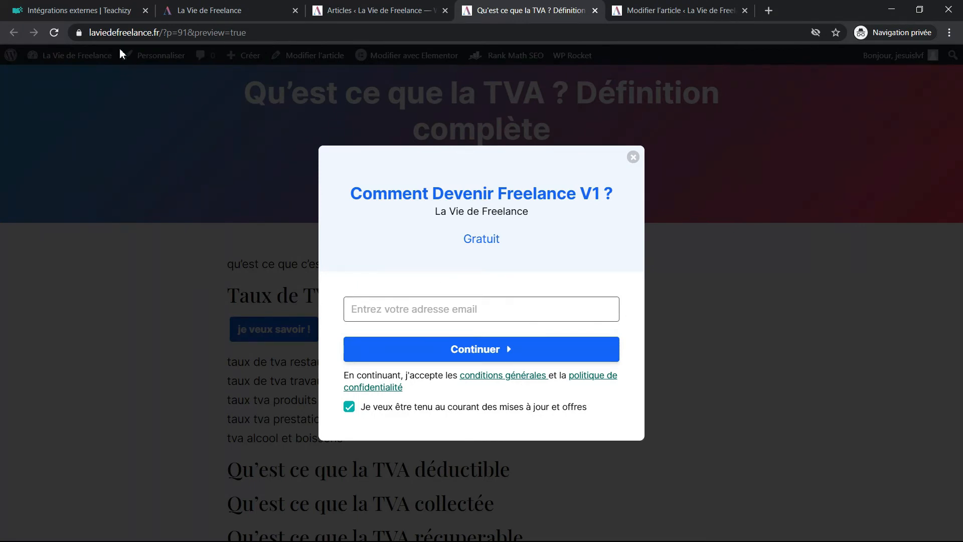
left_click_drag(89, 33, 150, 34)
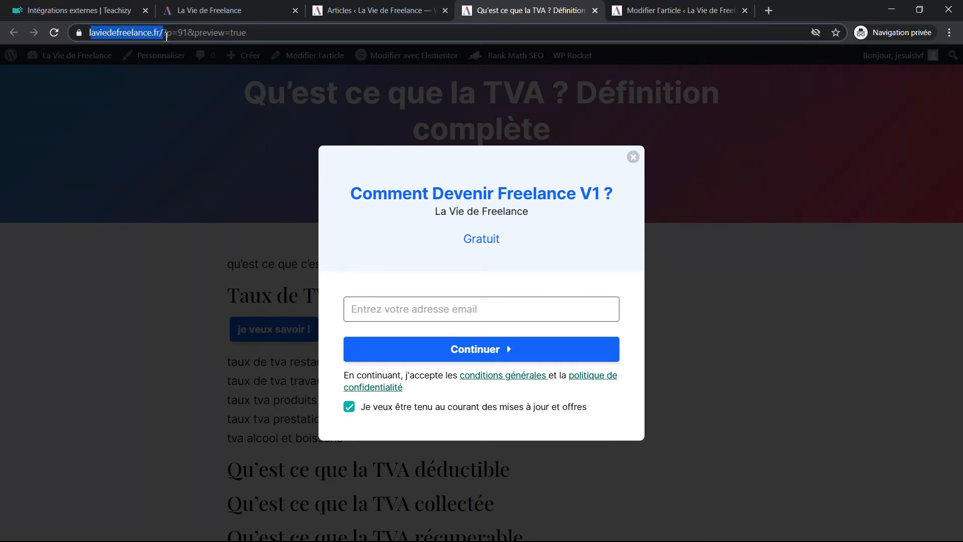
Step: View the learner space from the Teachizy dashboard, check its address and close it
left_click(84, 9)
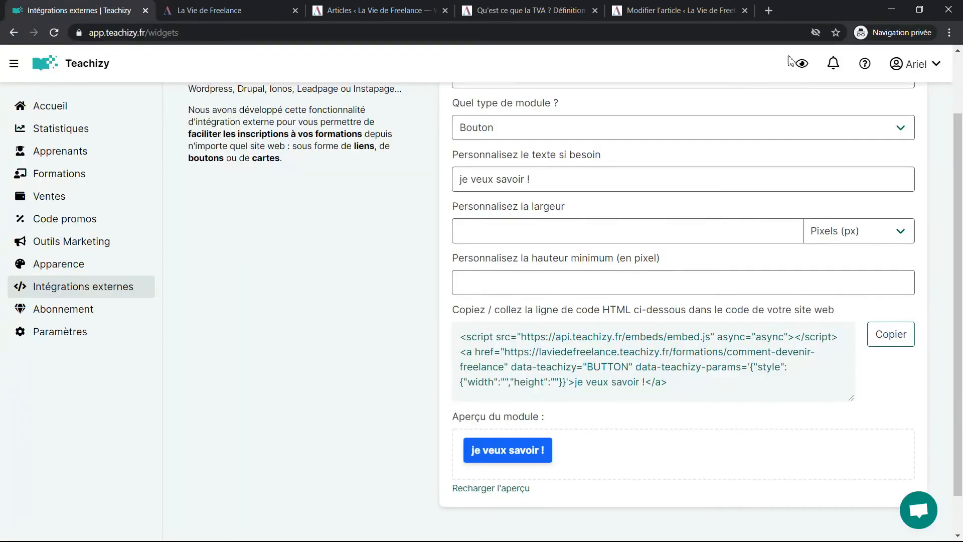
left_click(804, 65)
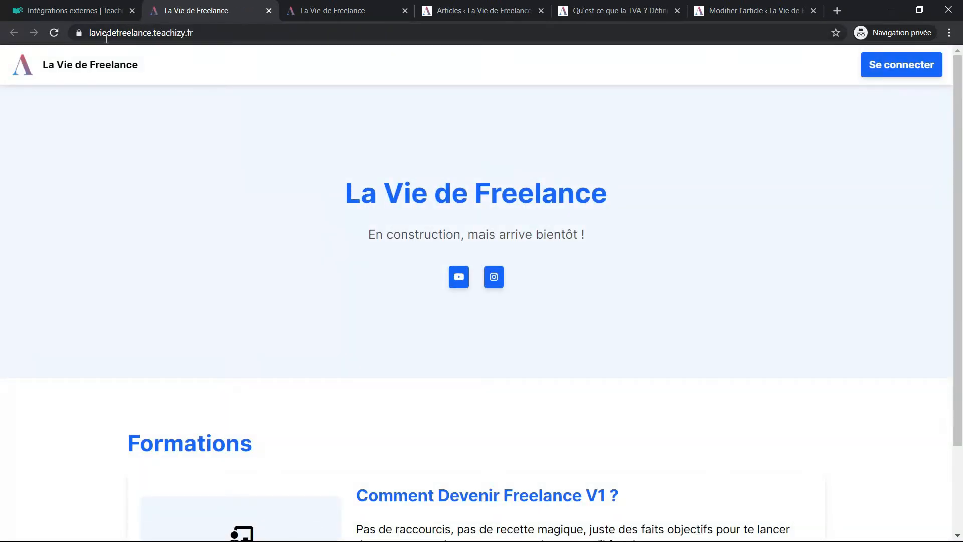
left_click(269, 10)
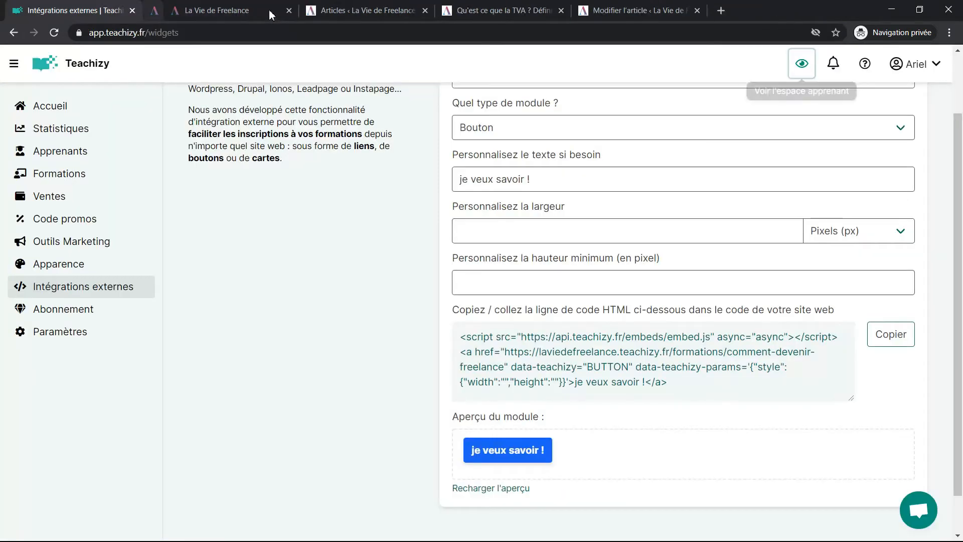
Step: Return to the article editor and delete the button's embed code from the custom HTML block
left_click(578, 7)
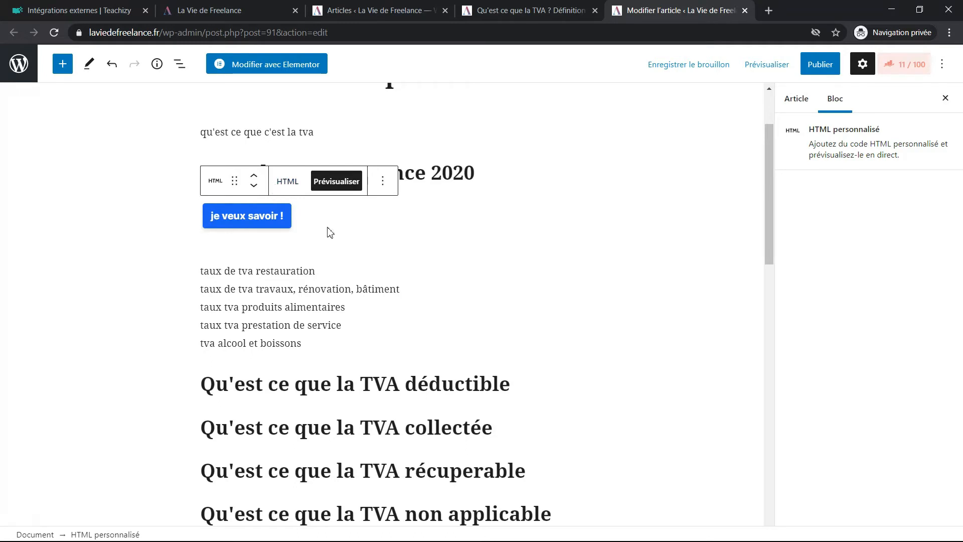
left_click(294, 185)
left_click(288, 249)
key("ctrl+a")
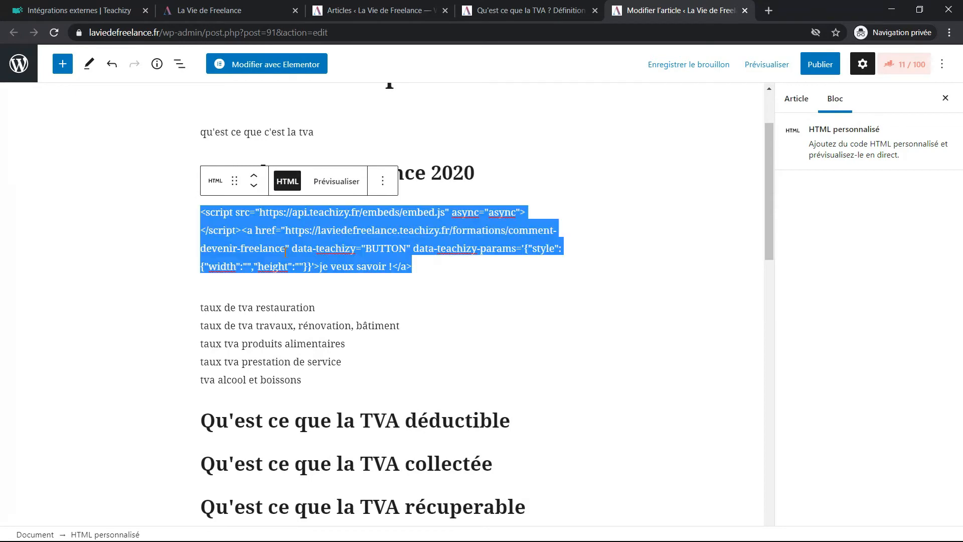
key("BackSpace")
Step: Change the Teachizy module type to Formulaire and inspect how the custom text appears in the form preview
left_click(133, 6)
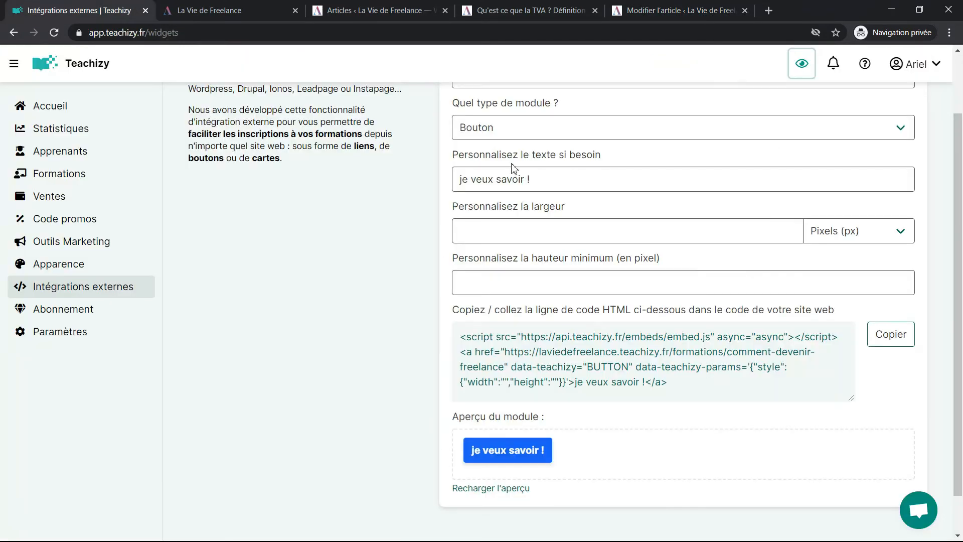
scroll(514, 173, "up", 2)
left_click(537, 206)
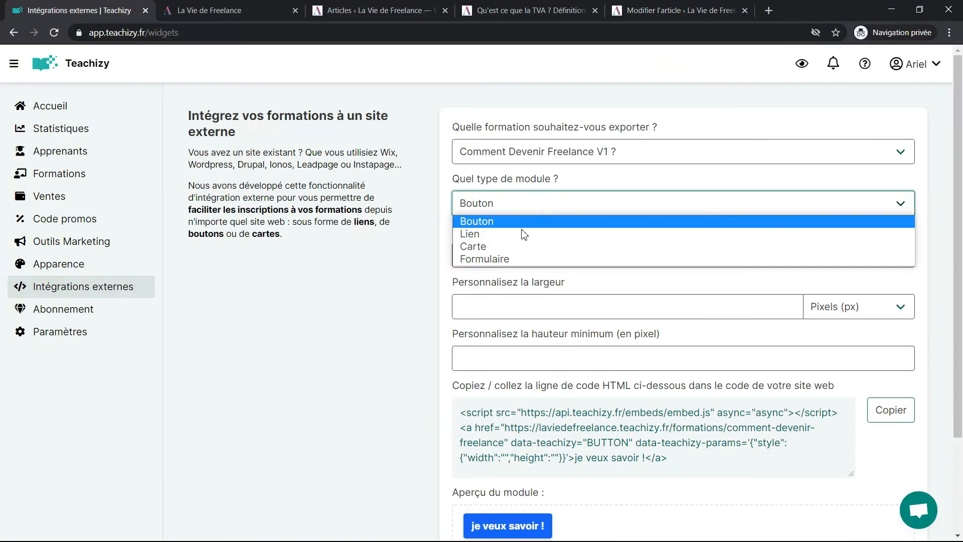
left_click(492, 259)
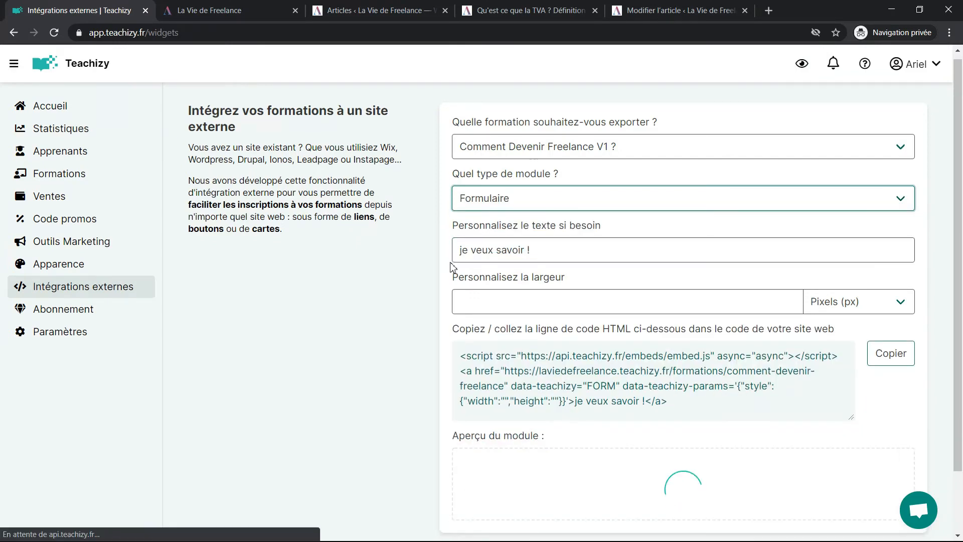
scroll(533, 207, "down", 2)
left_click_drag(555, 178, 430, 179)
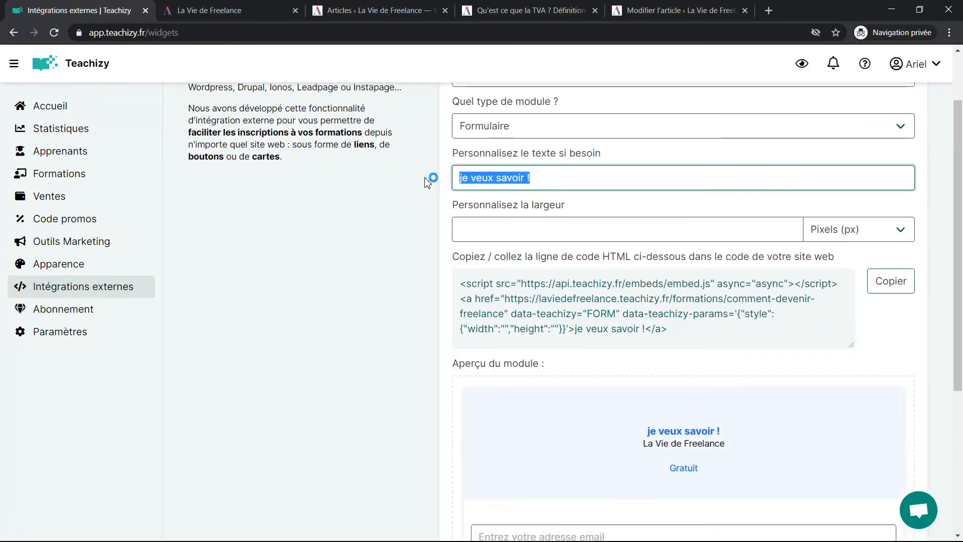
scroll(682, 346, "down", 2)
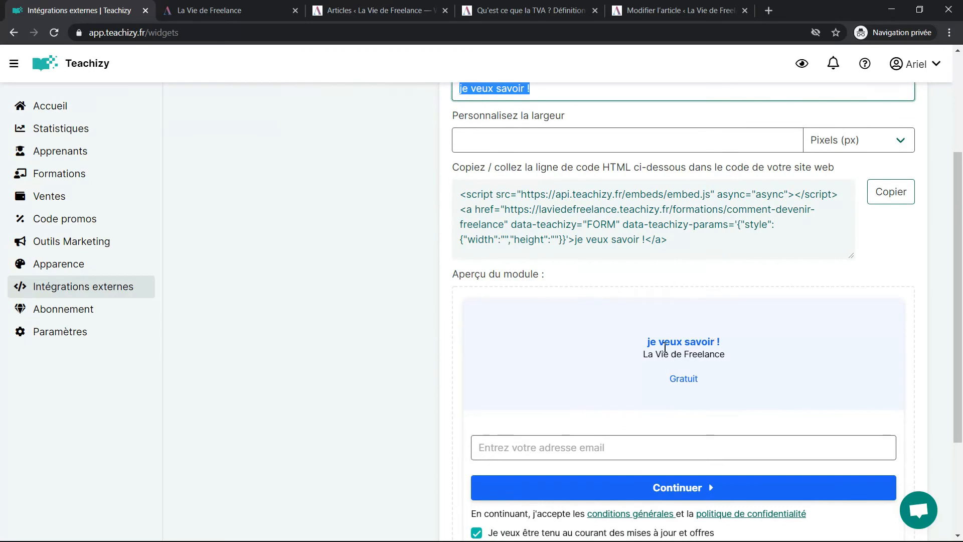
left_click_drag(649, 343, 737, 345)
scroll(738, 345, "down", 3)
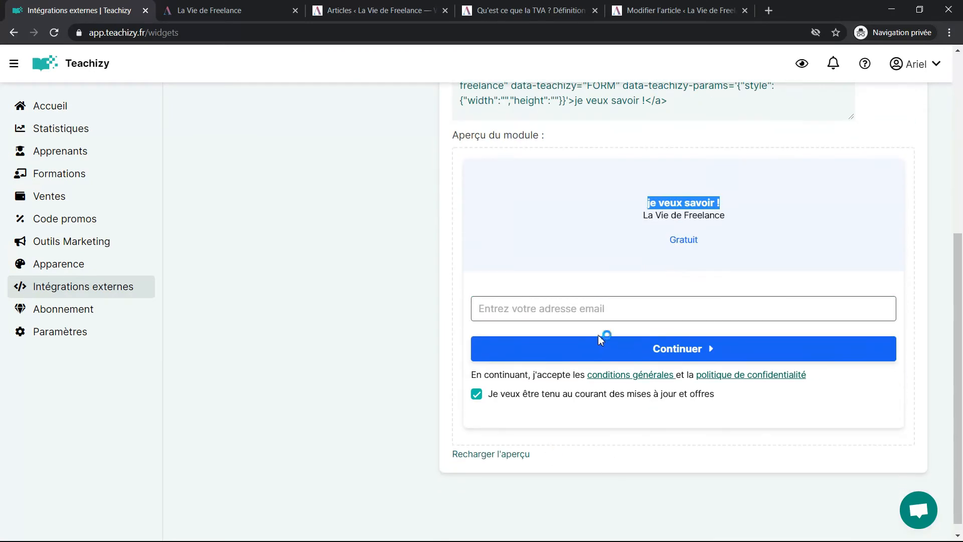
Step: Set the form module's custom text to "je veux rentrer dans la zone privée" and copy its HTML embed code
scroll(619, 258, "up", 3)
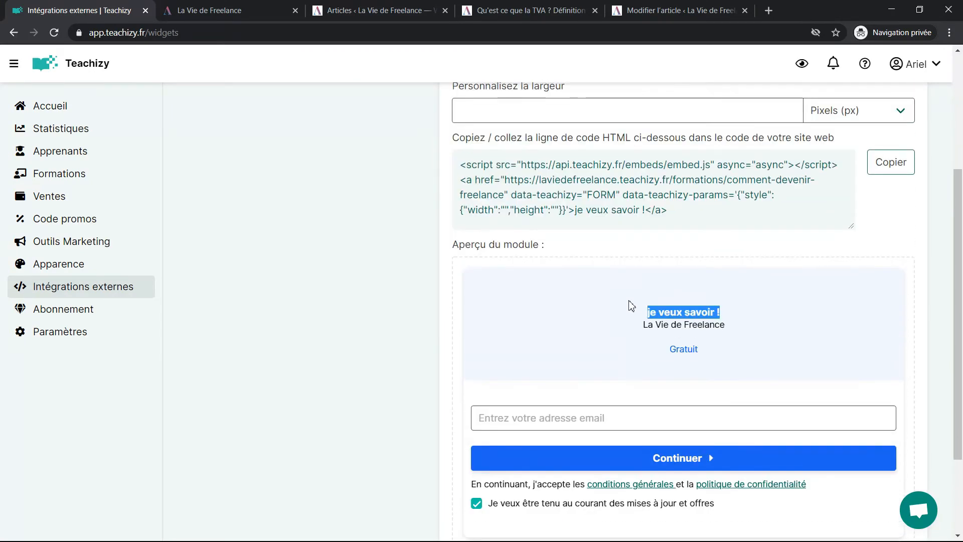
scroll(632, 306, "up", 3)
triple_click(538, 217)
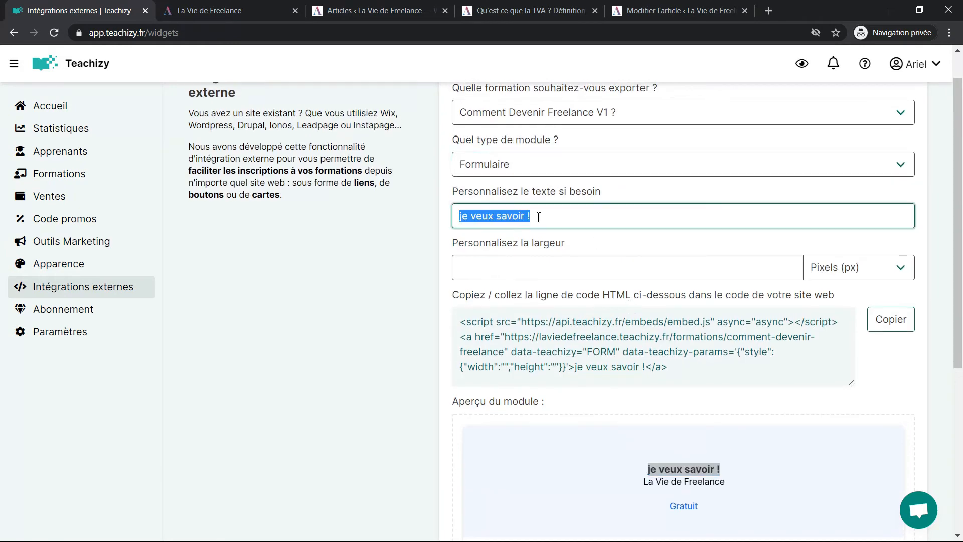
type("je m'n")
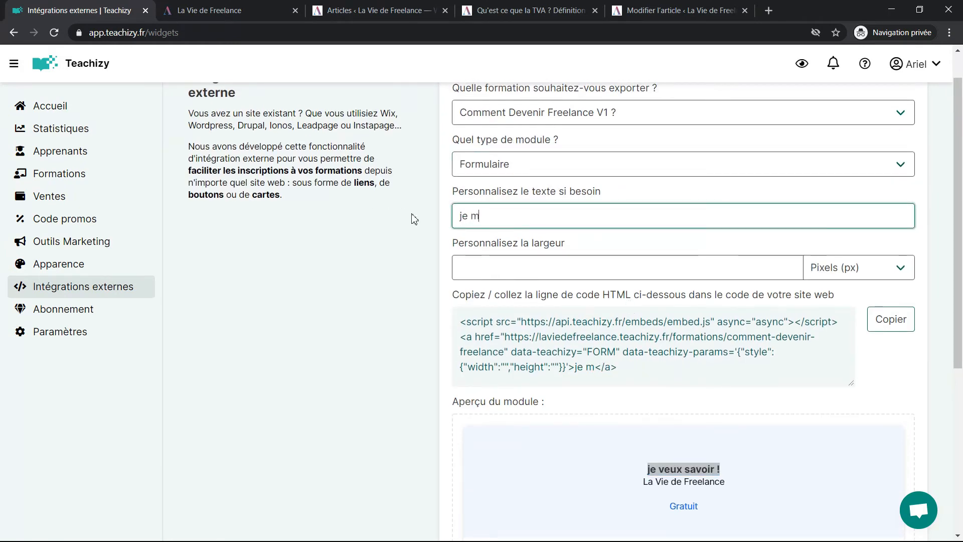
key("BackSpace")
key("BackSpace")
key("BackSpace")
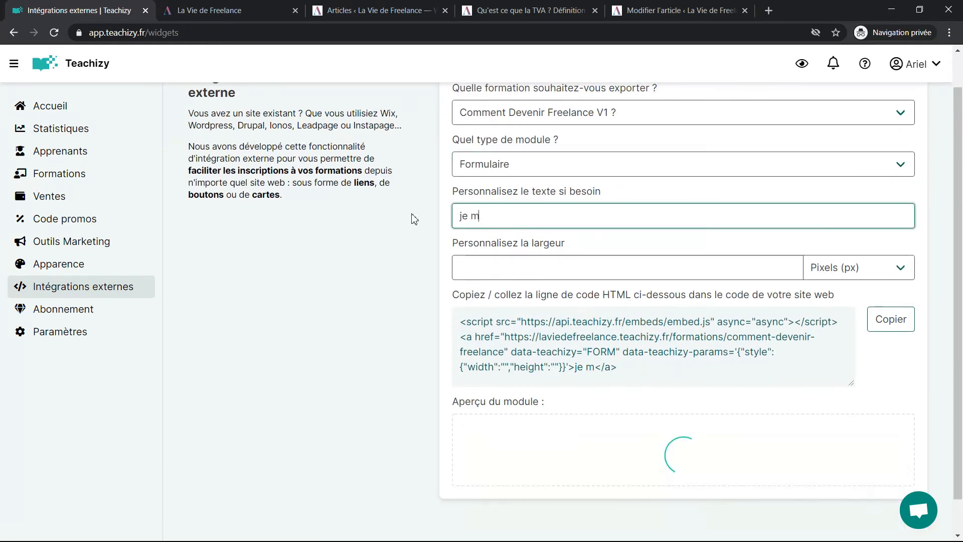
type("veux rentrer dzns la")
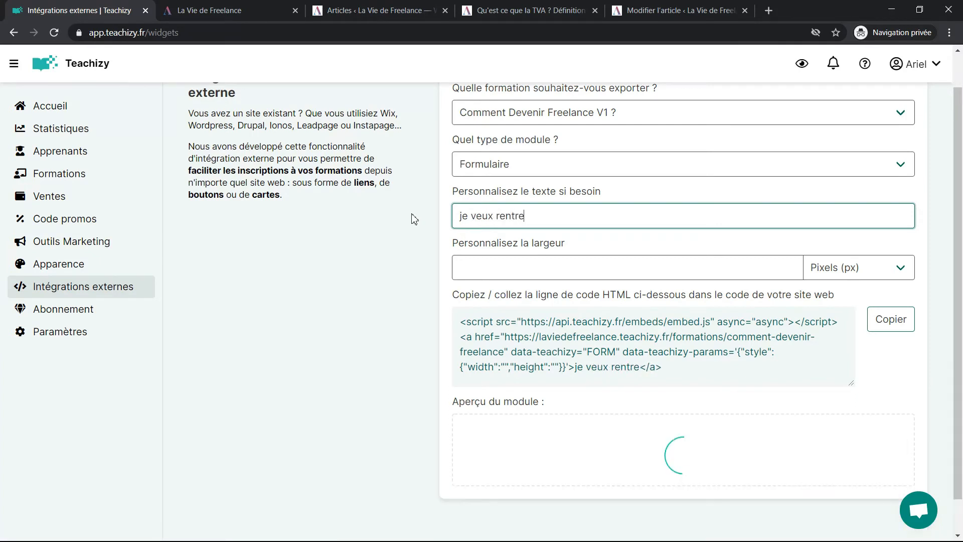
key("BackSpace")
key("BackSpace")
key("BackSpace")
key("BackSpace")
key("BackSpace")
key("BackSpace")
key("BackSpace")
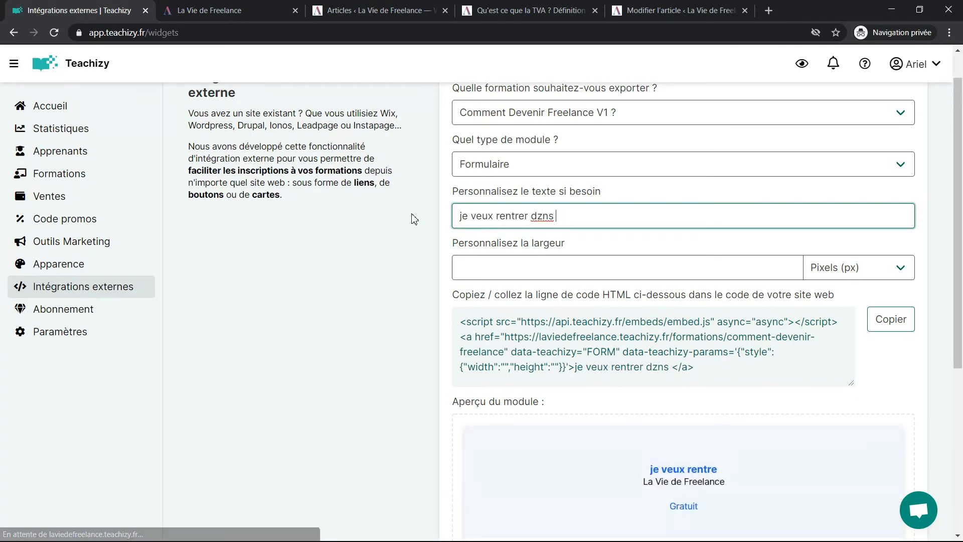
type("ans la zone privée")
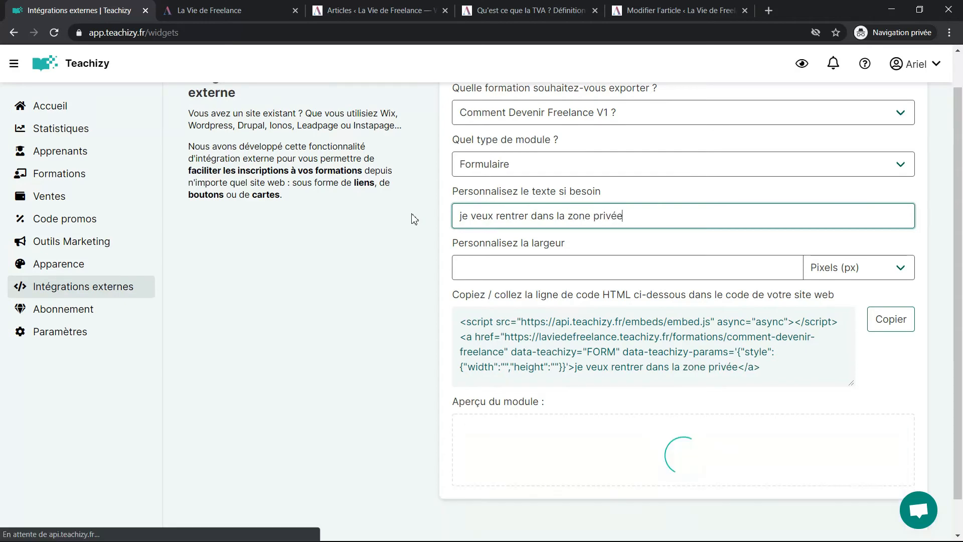
scroll(535, 265, "down", 1)
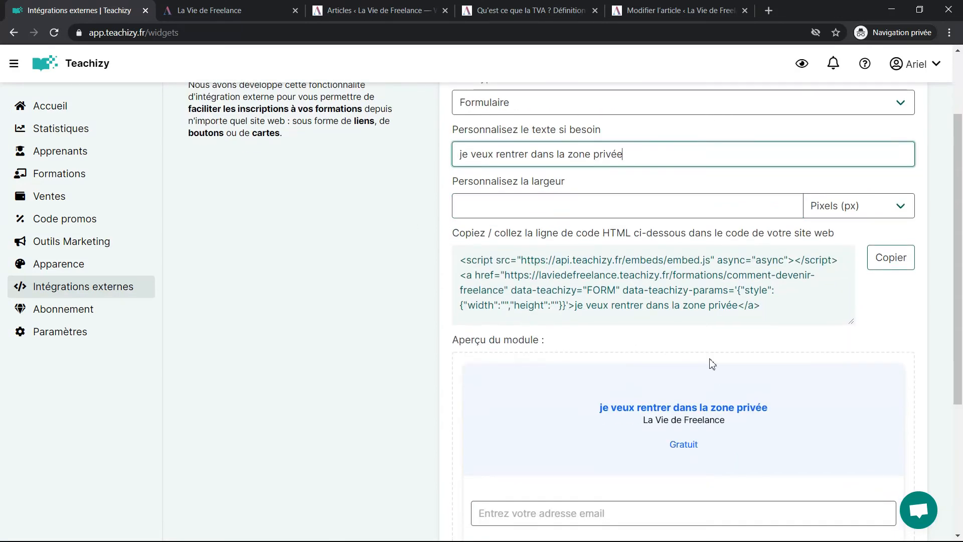
left_click(910, 259)
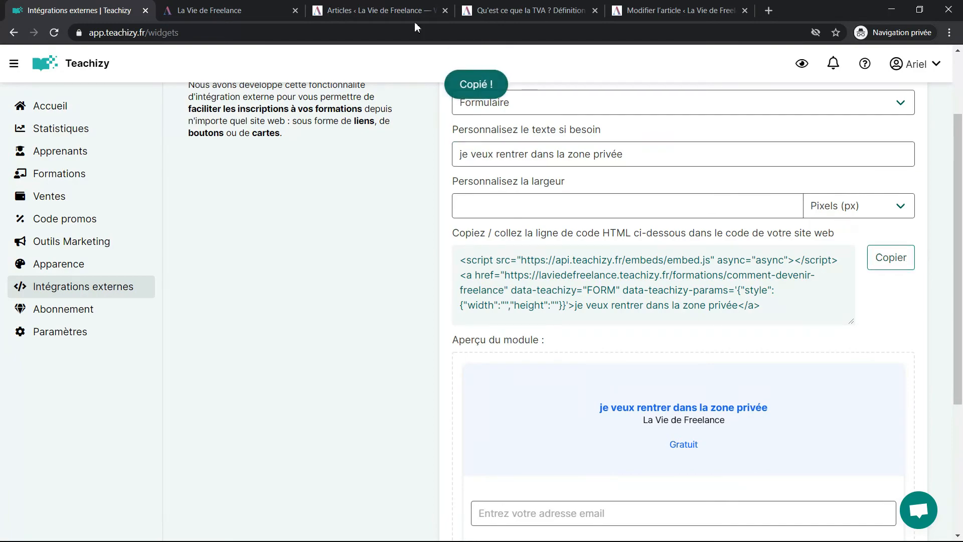
Step: Paste the form's embed code into the empty custom HTML block of the WordPress article and preview the block
left_click(469, 15)
left_click(415, 6)
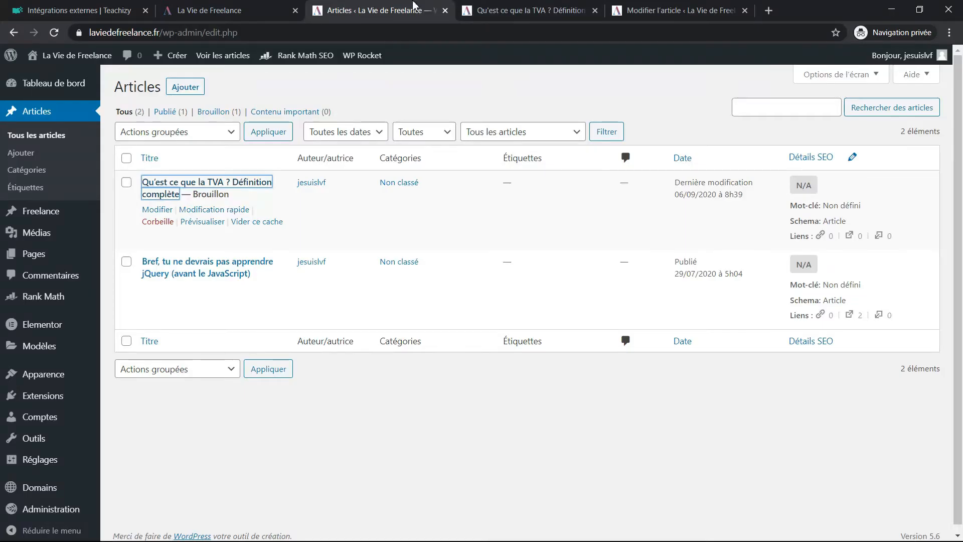
left_click(633, 8)
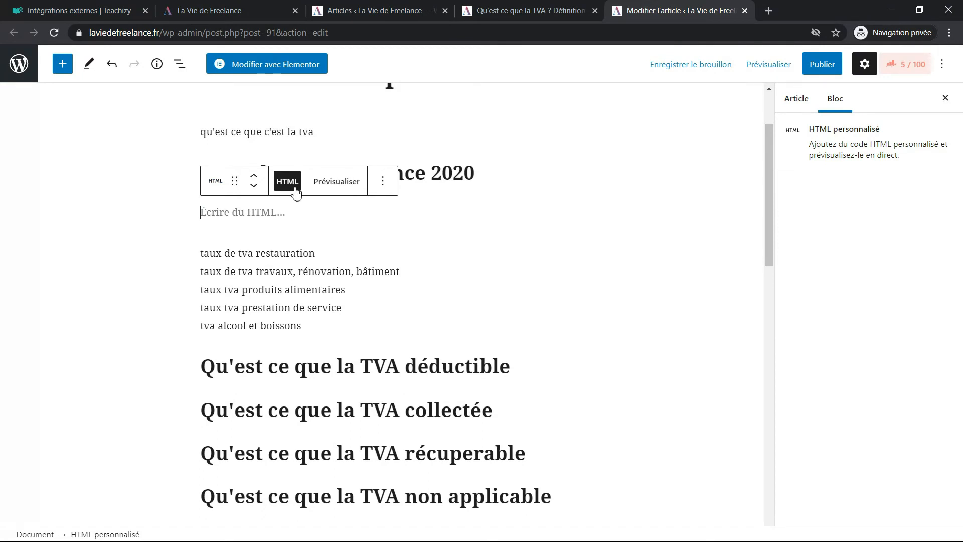
type("<script src=\"https://api.teachizy.fr/embeds/embed.js\" async=\"async\"></script><a href=\"https://laviedefreelance.teachizy.fr/formations/comment-devenir-freelance\" data-teachizy=\"FORM\" data-teachizy-params='{\"style\":{\"width\":\"\",\"height\":\"\"}}'>je veux rentrer dans la zone privée</a>")
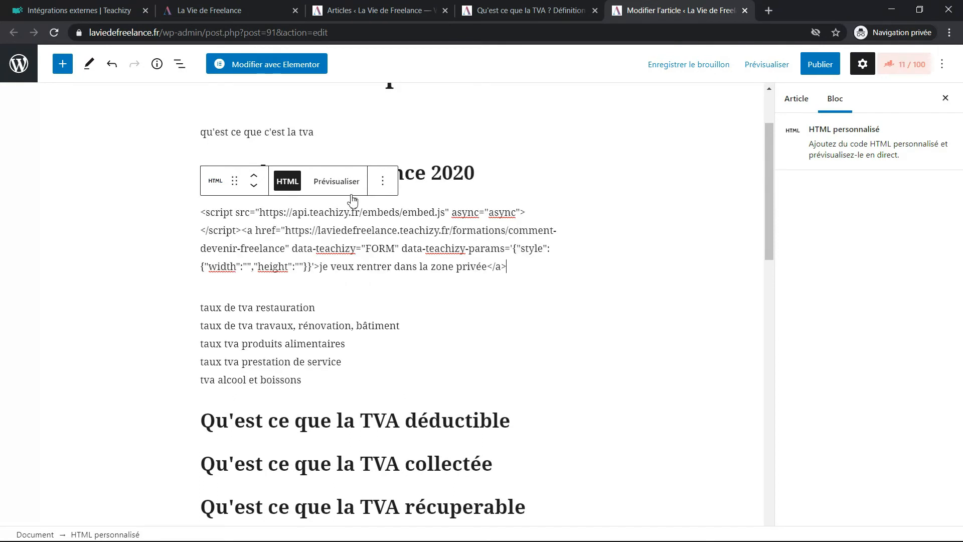
left_click(344, 184)
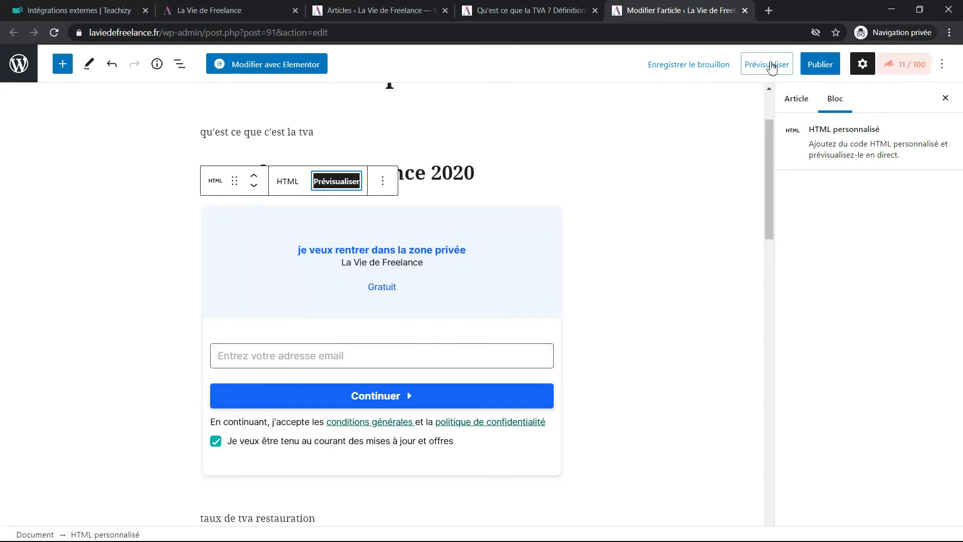
Step: Save the article draft and check the embedded form under "Taux de TVA en France 2020" in the article preview
left_click(704, 63)
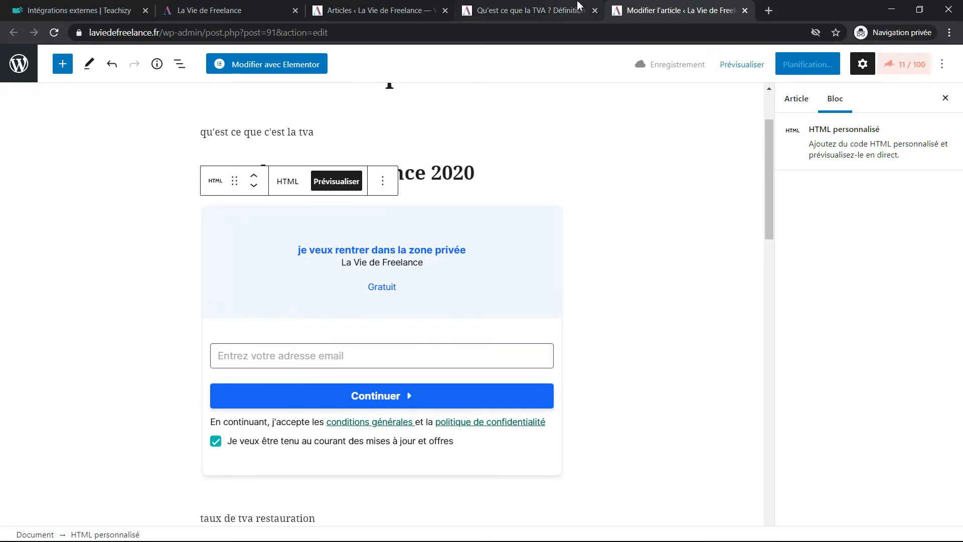
left_click(577, 10)
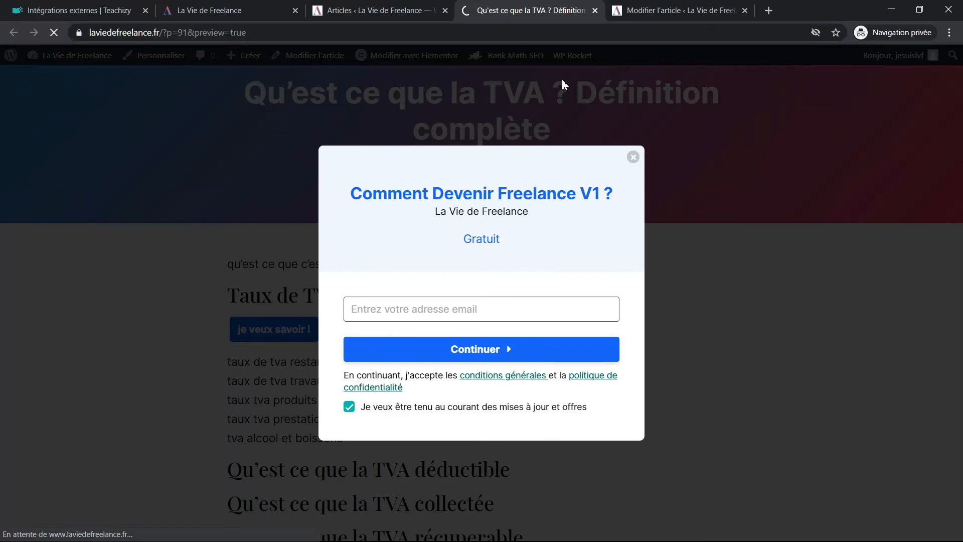
scroll(345, 284, "down", 2)
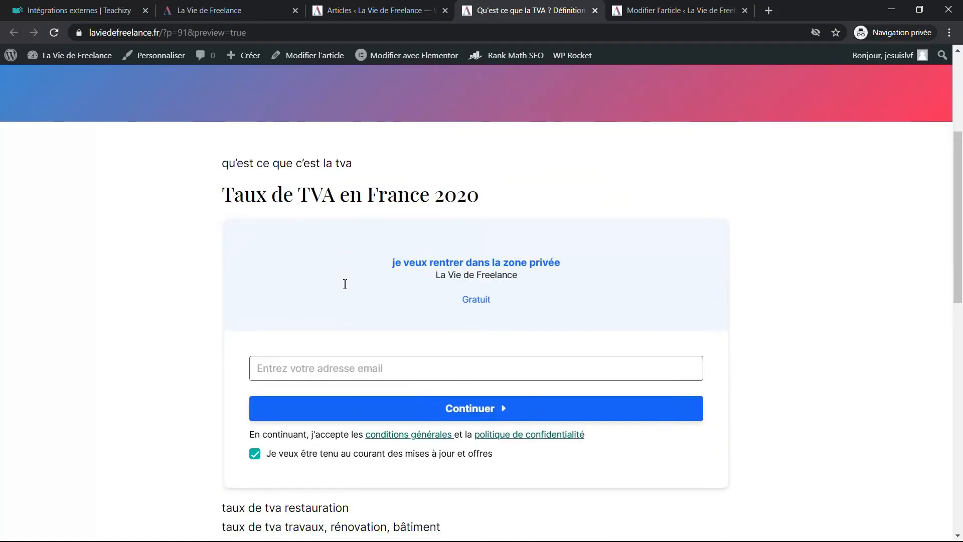
scroll(345, 284, "down", 1)
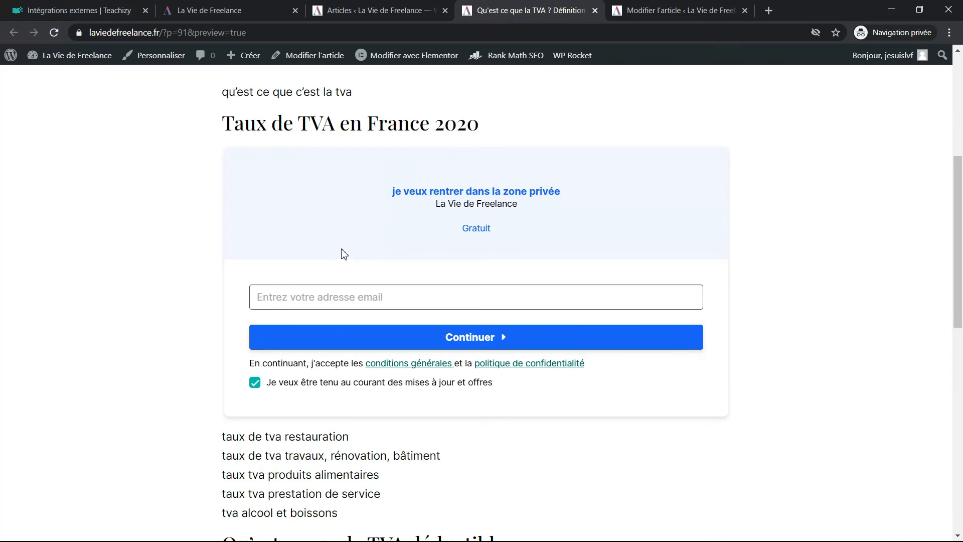
Step: Fill in a test email address in the embedded form without submitting it and look through the article preview
left_click(358, 306)
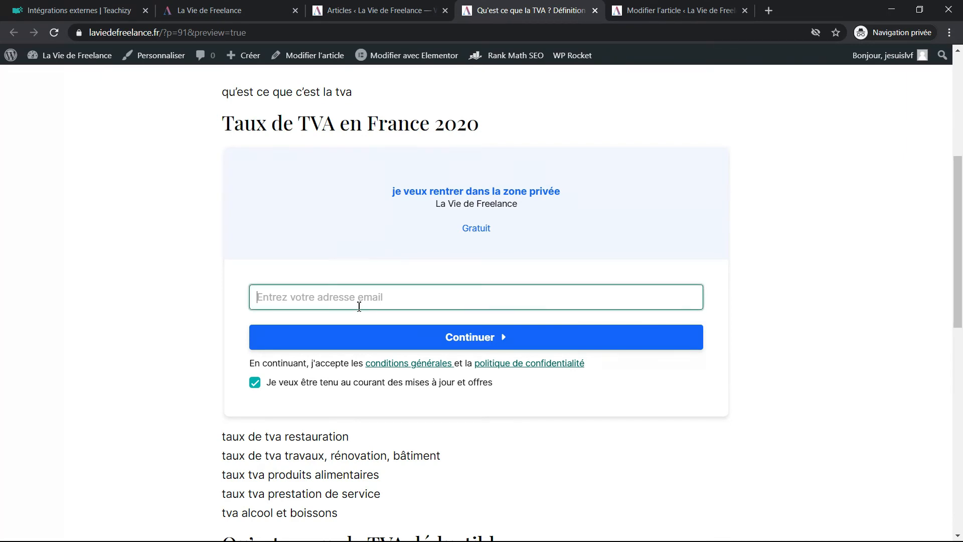
type("rgeghth@rghzet.get")
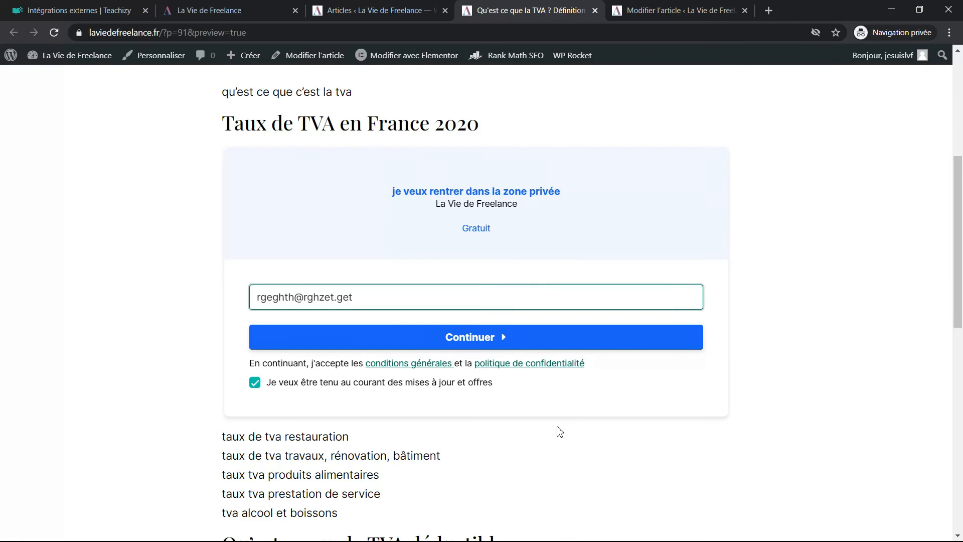
scroll(560, 432, "down", 12)
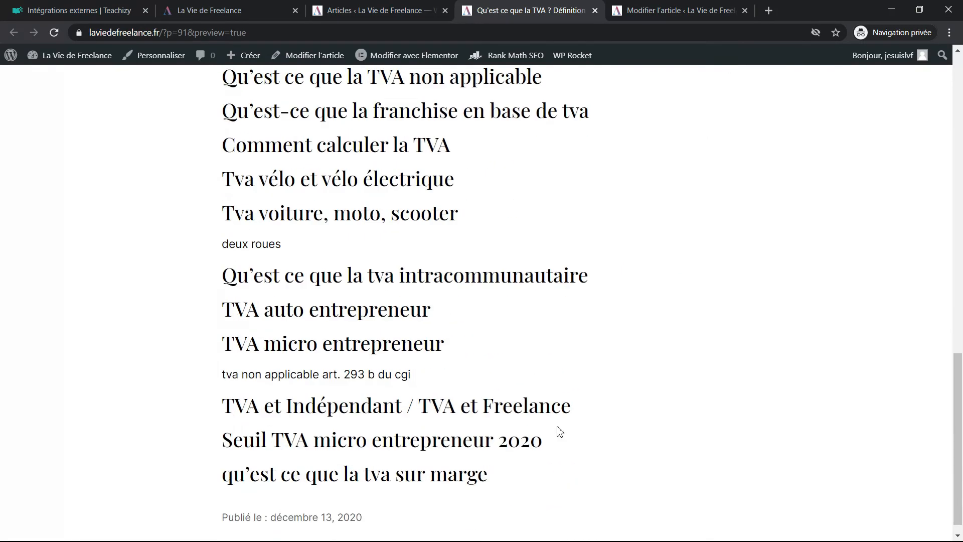
scroll(560, 432, "up", 6)
scroll(560, 432, "up", 5)
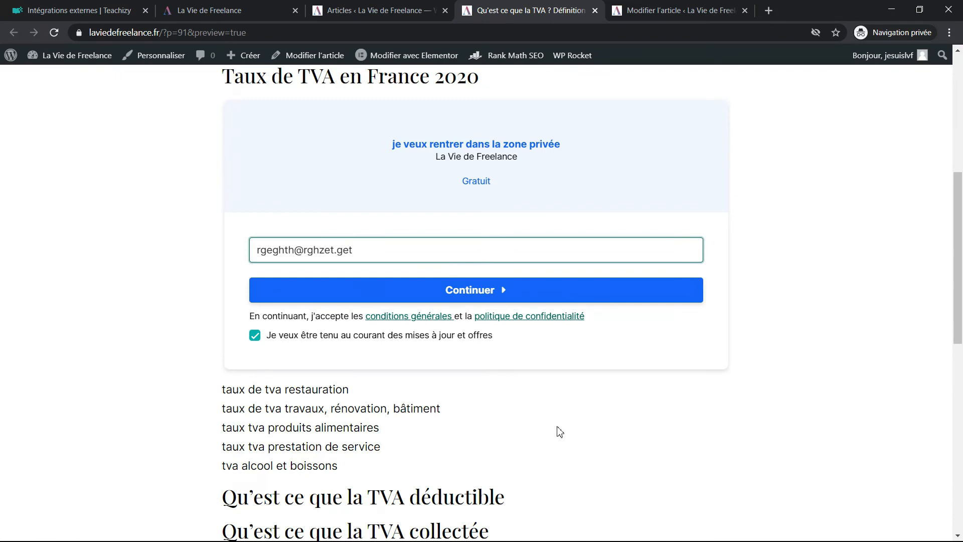
scroll(560, 432, "up", 5)
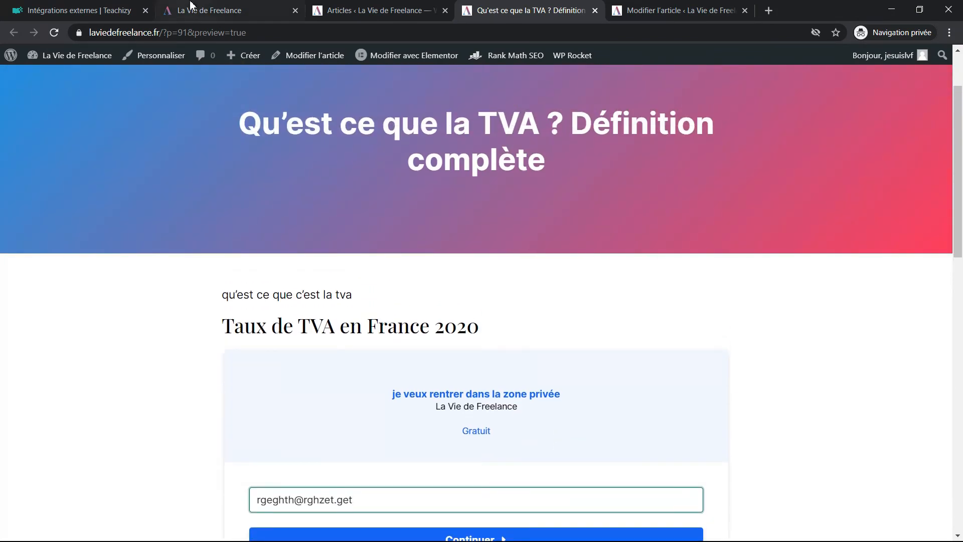
Step: Return to Teachizy's external integrations page and review the course choice and the form module's settings
left_click(94, 8)
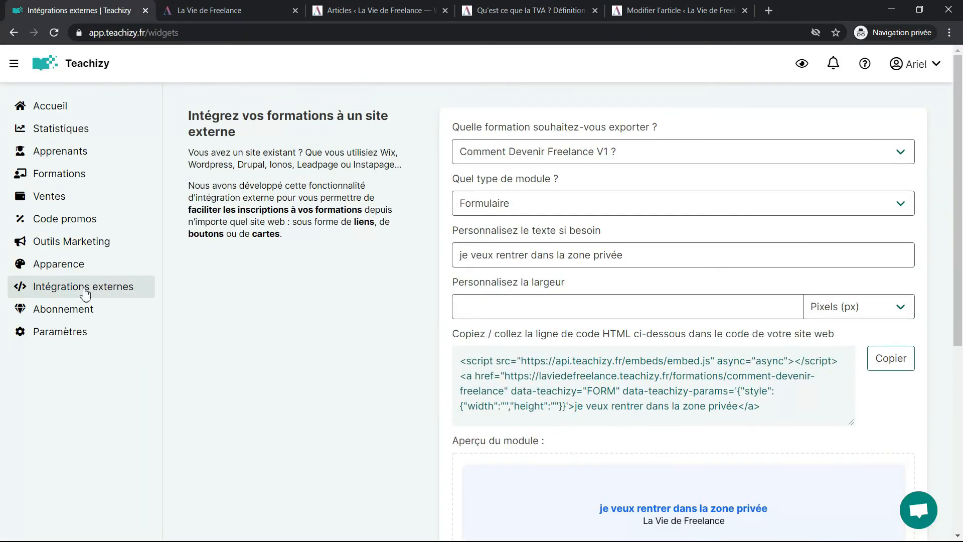
left_click(507, 152)
left_click(376, 247)
scroll(376, 247, "down", 2)
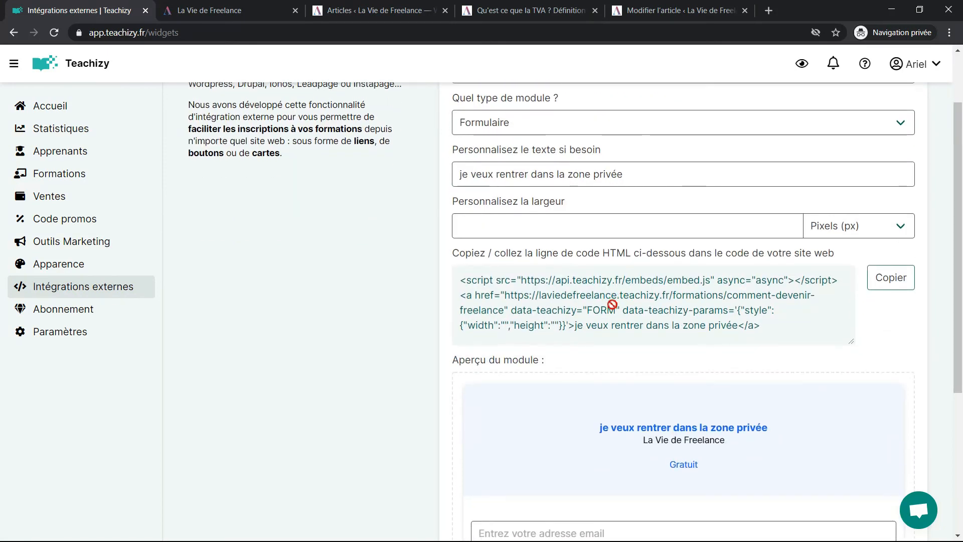
Step: Open the Formations page and look at the widget option among the Comment Devenir Freelance V1 ? course's actions
left_click(75, 173)
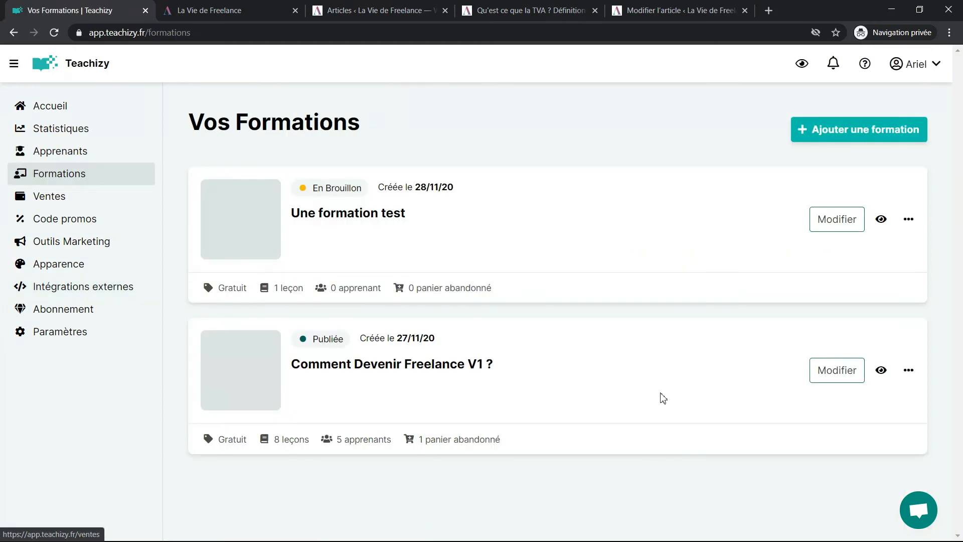
left_click(909, 372)
scroll(835, 486, "down", 1)
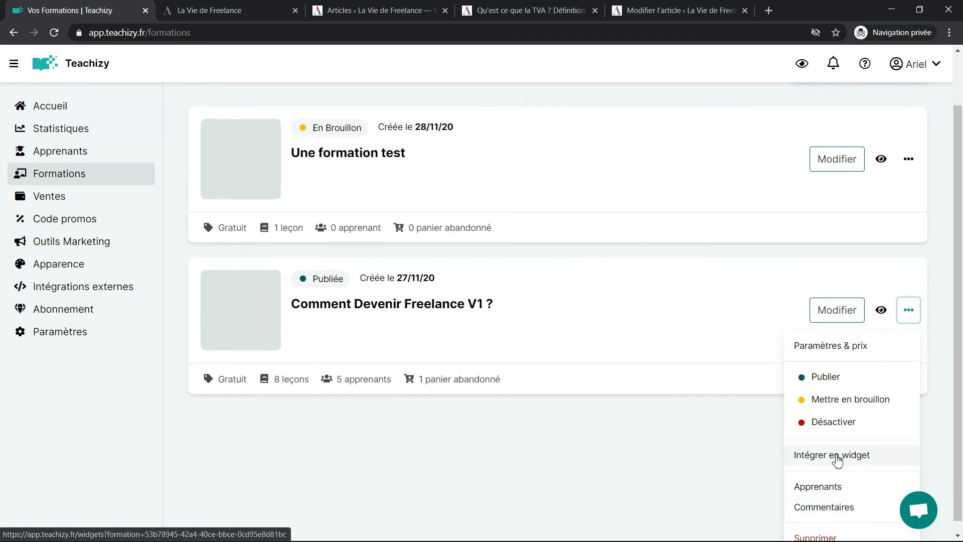
left_click(381, 317)
scroll(333, 286, "up", 1)
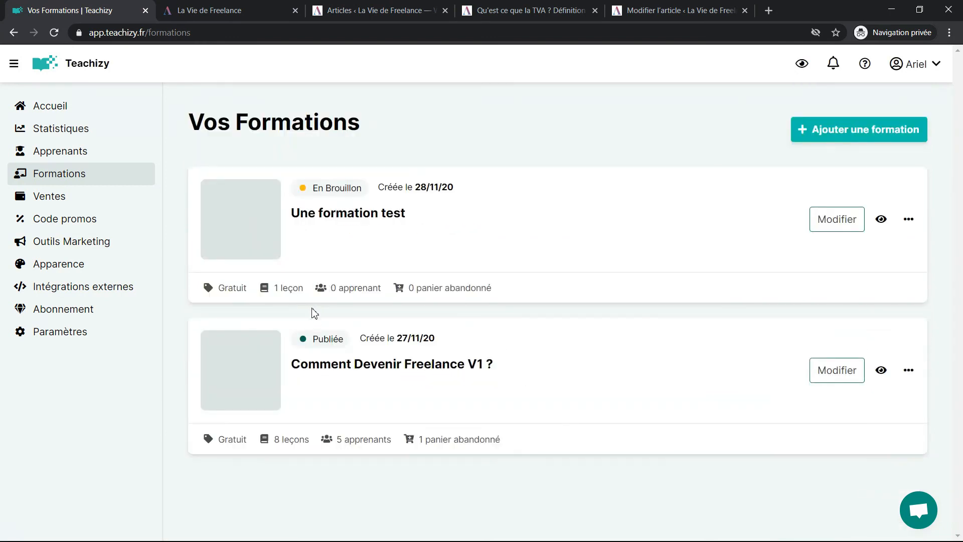
Step: Check the Comment Devenir Freelance V1 ? course's publication status, its page viewing options and its status-changing actions
left_click_drag(312, 342, 343, 341)
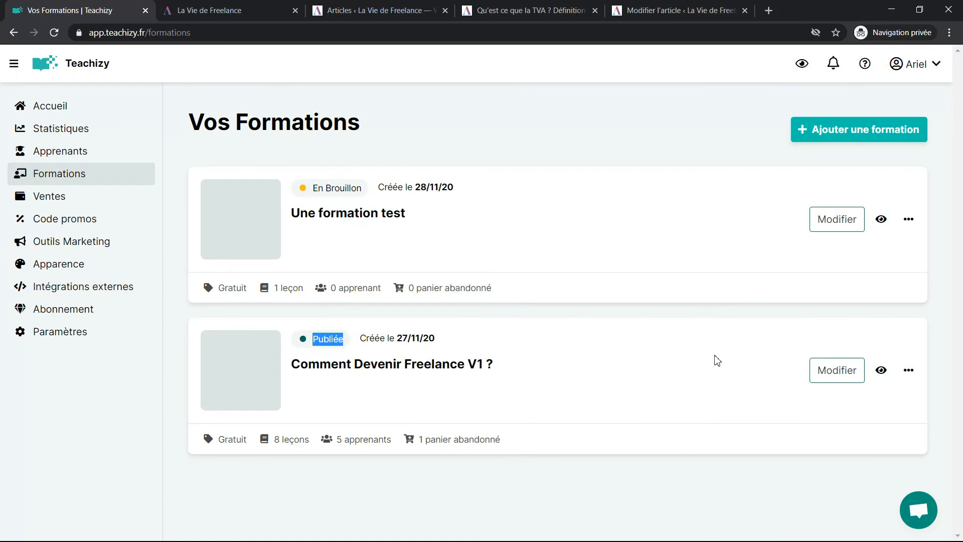
left_click(881, 379)
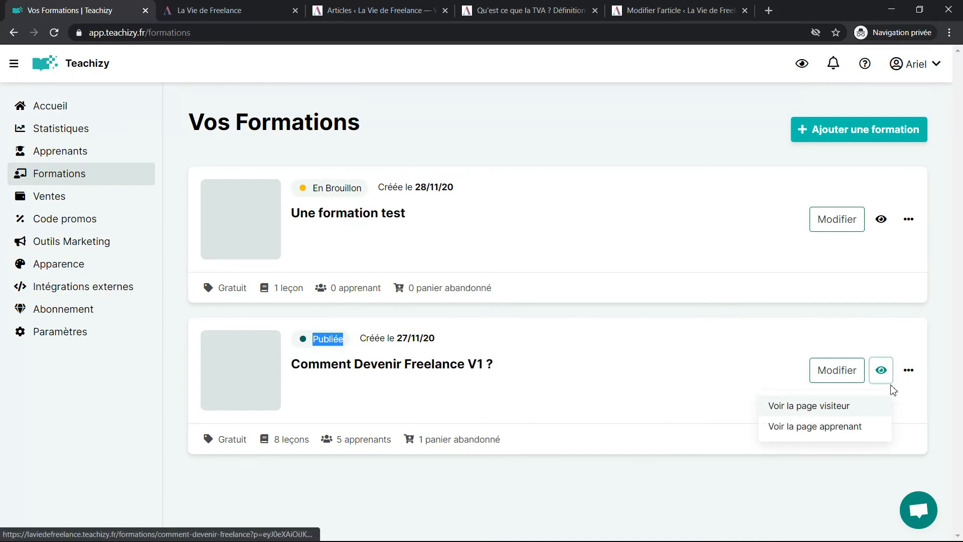
left_click(909, 369)
scroll(869, 423, "down", 1)
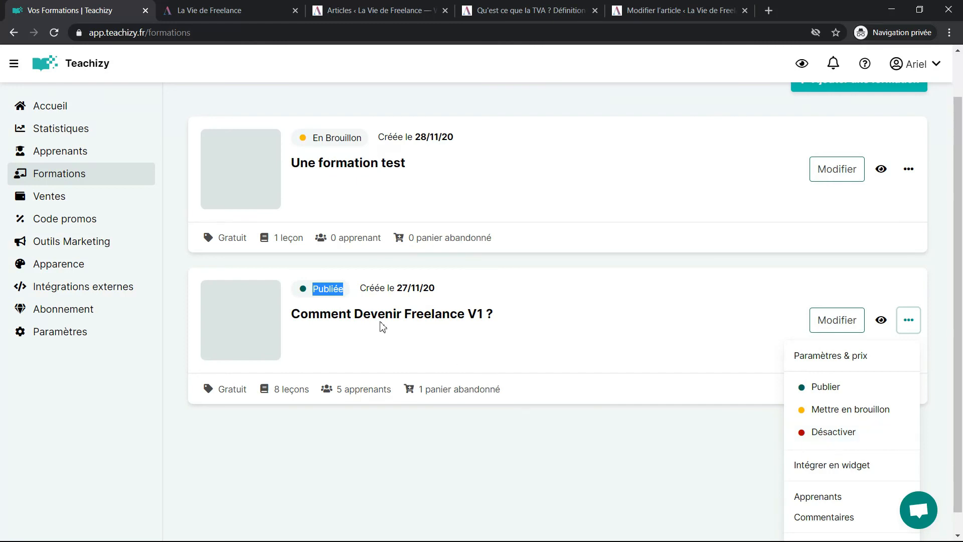
left_click(308, 304)
scroll(340, 308, "up", 1)
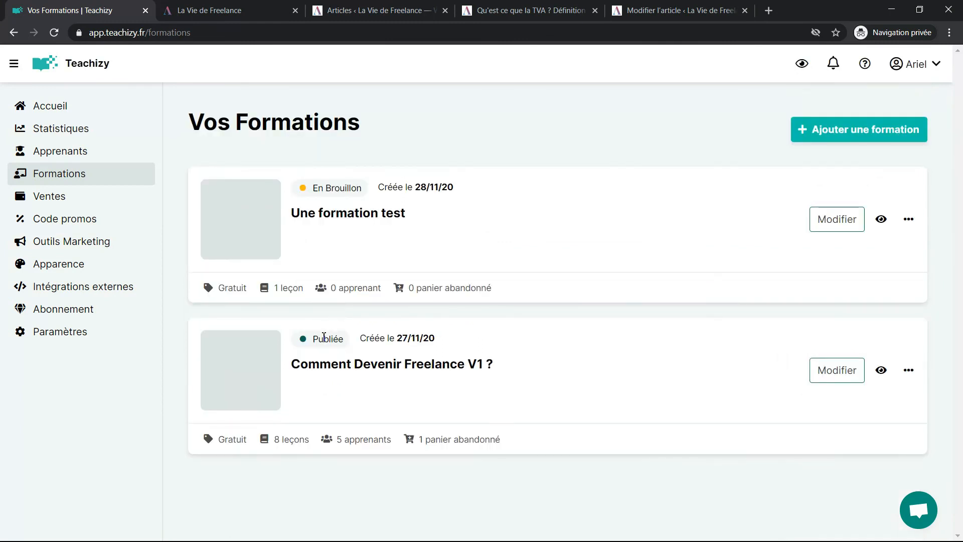